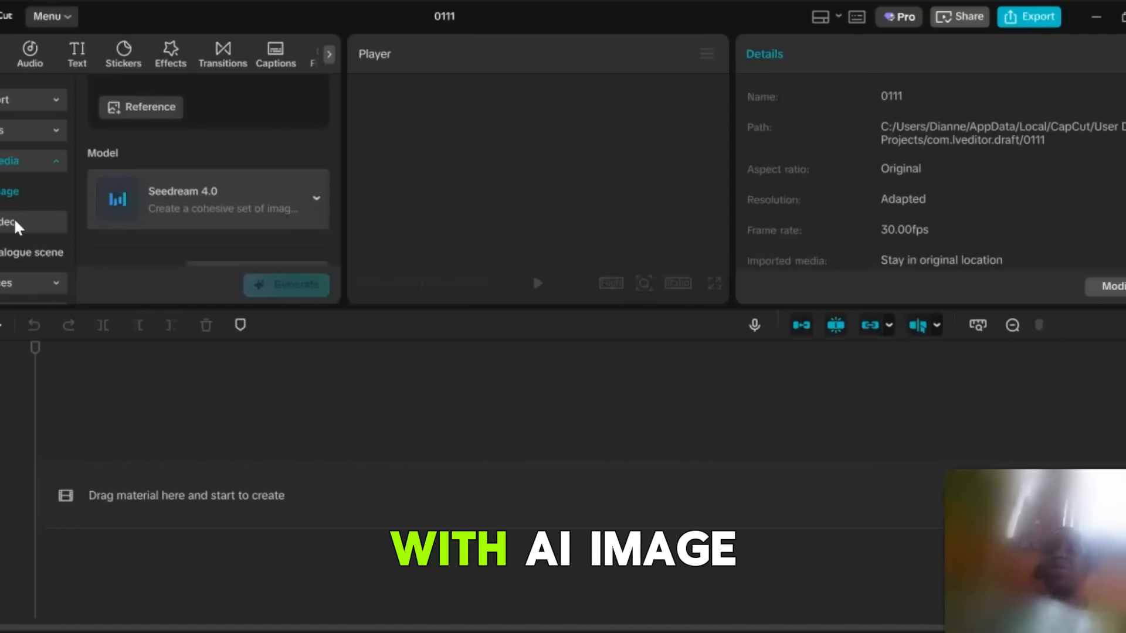
# Open the AI image generator in the AI media panel and scroll up to its prompt area.
pyautogui.click(24, 192)
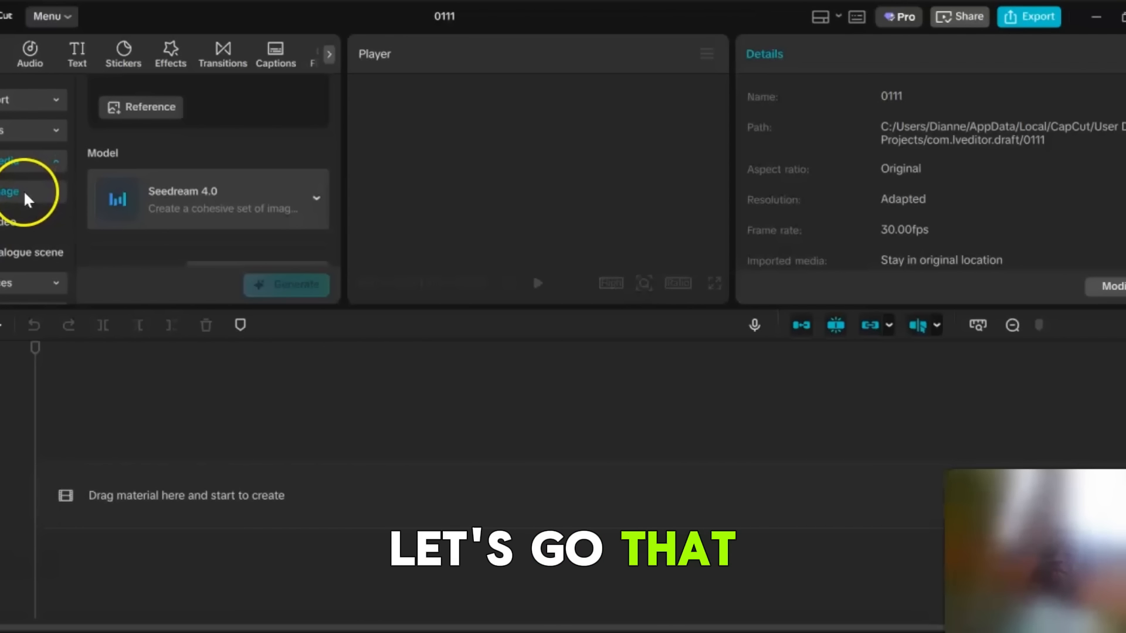
pyautogui.scroll(3, 335, 135)
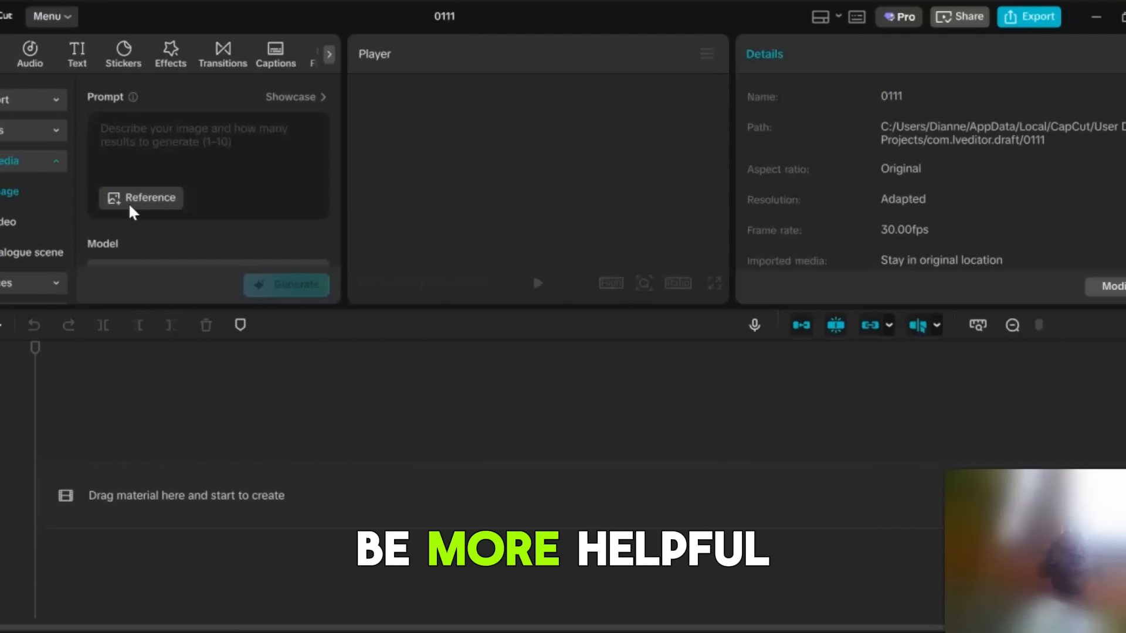
pyautogui.moveTo(336, 140); pyautogui.dragTo(339, 213)
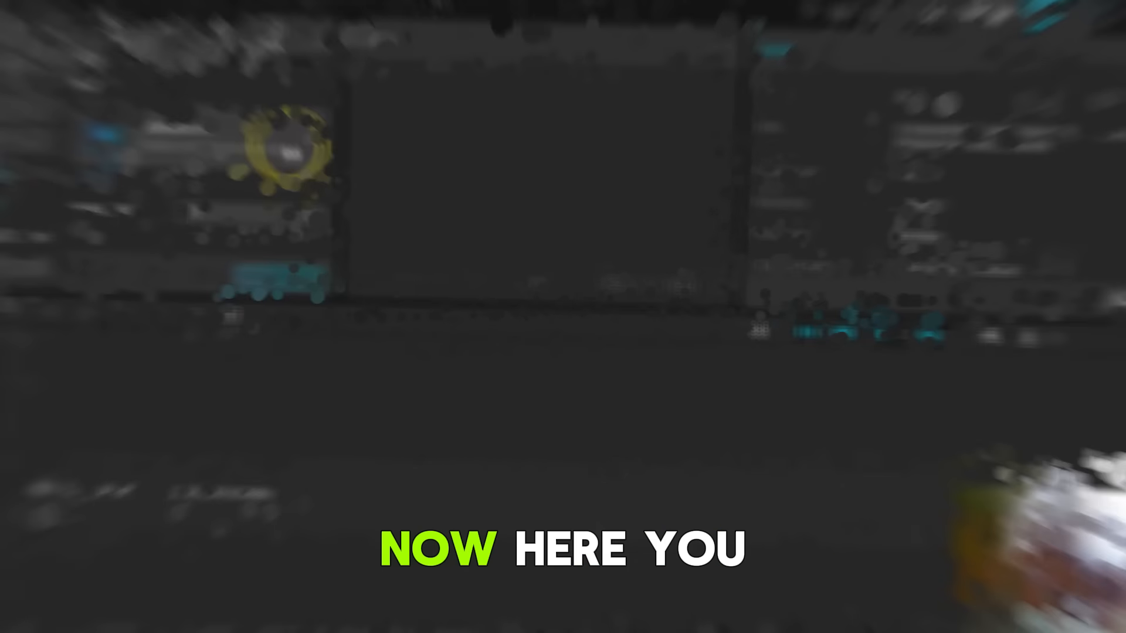
# Try switching the image model between Nano Banana Pro and Flux 1.1 Pro.
pyautogui.click(301, 160)
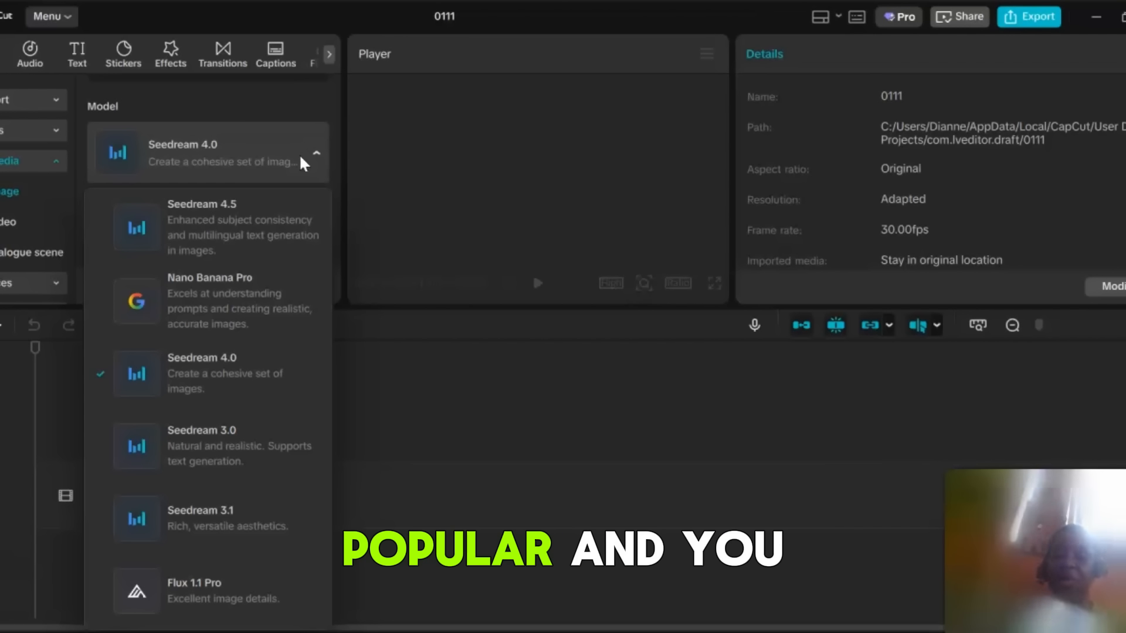
pyautogui.scroll(-2, 290, 319)
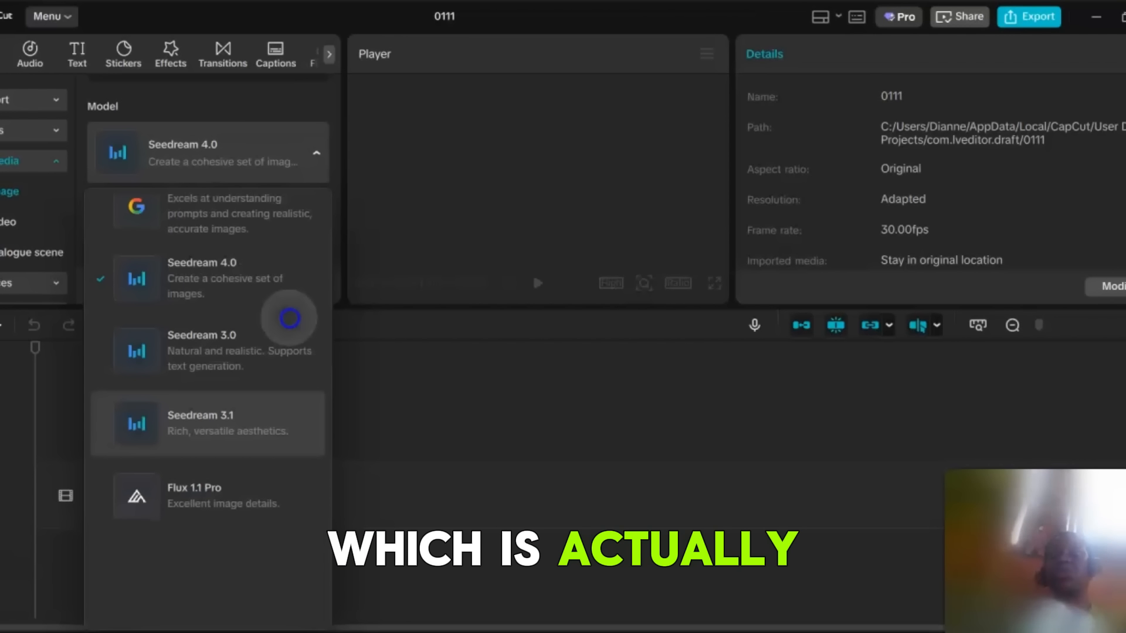
pyautogui.scroll(1, 284, 368)
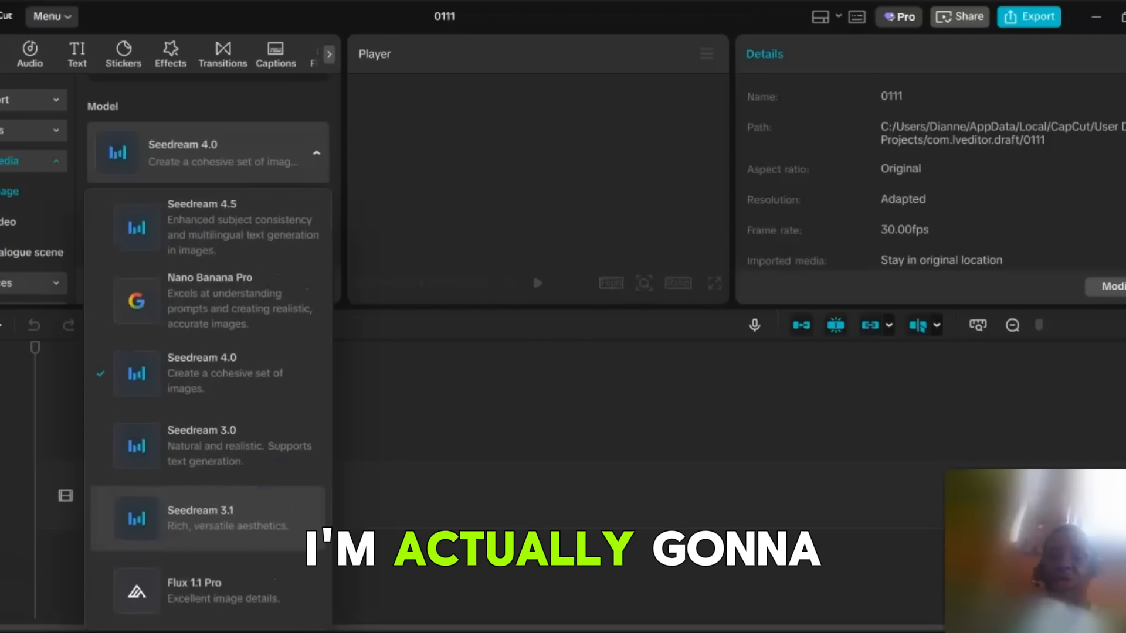
pyautogui.click(241, 317)
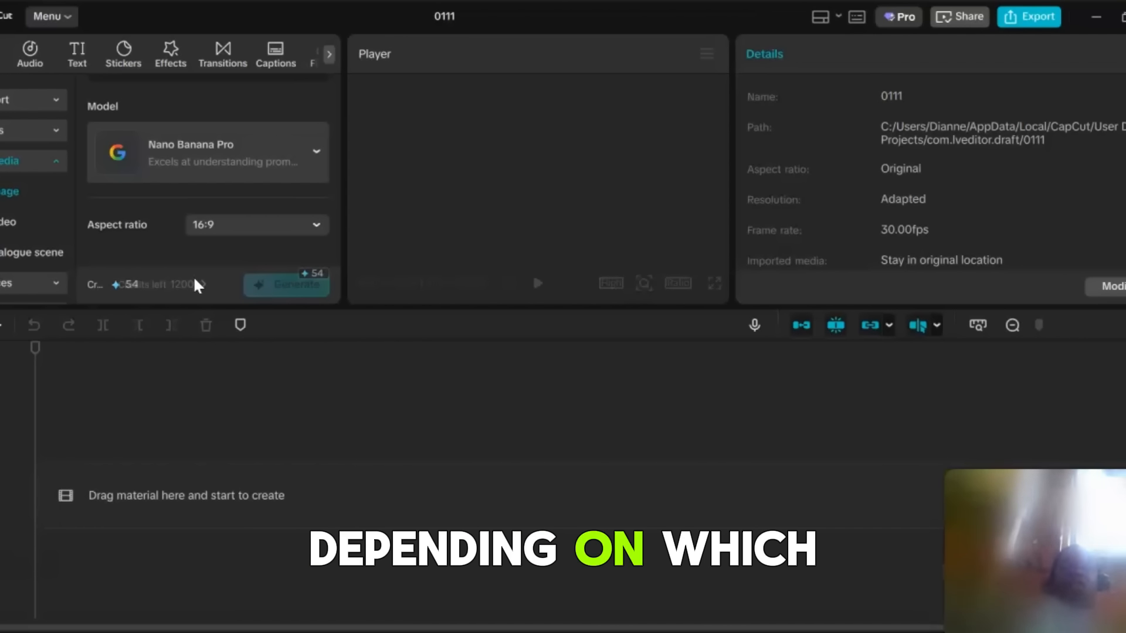
pyautogui.click(182, 224)
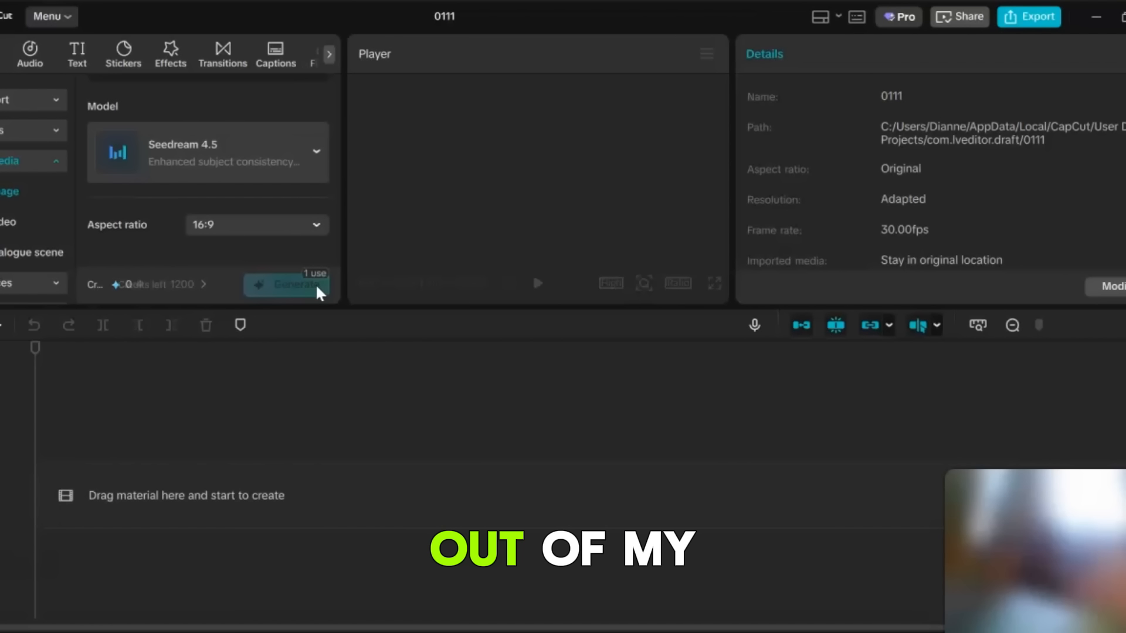
pyautogui.click(323, 152)
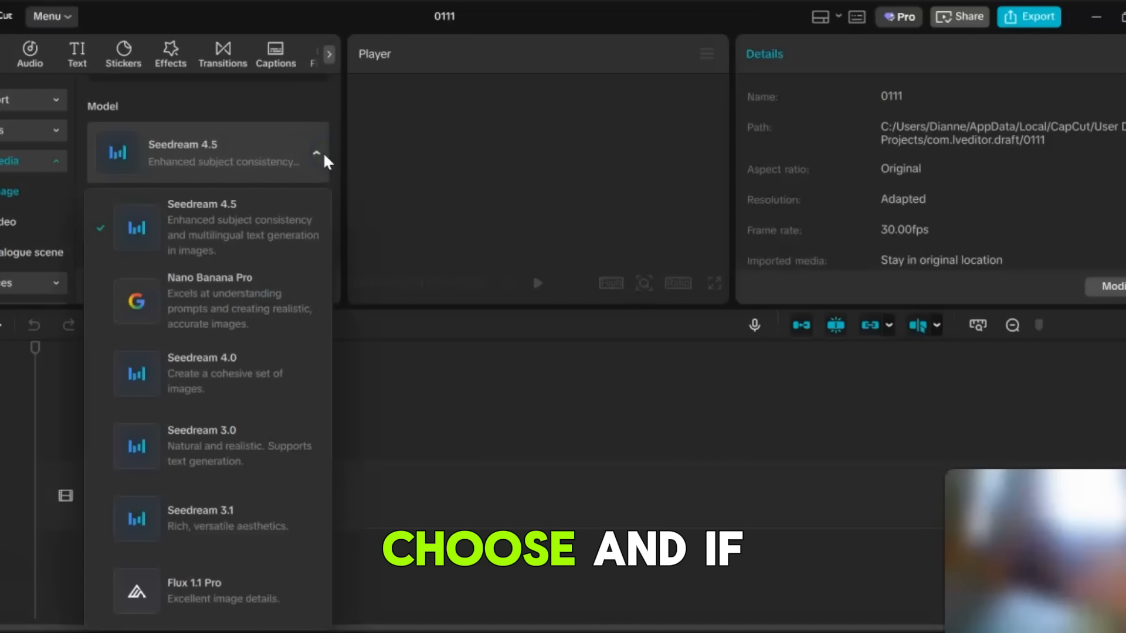
pyautogui.click(203, 599)
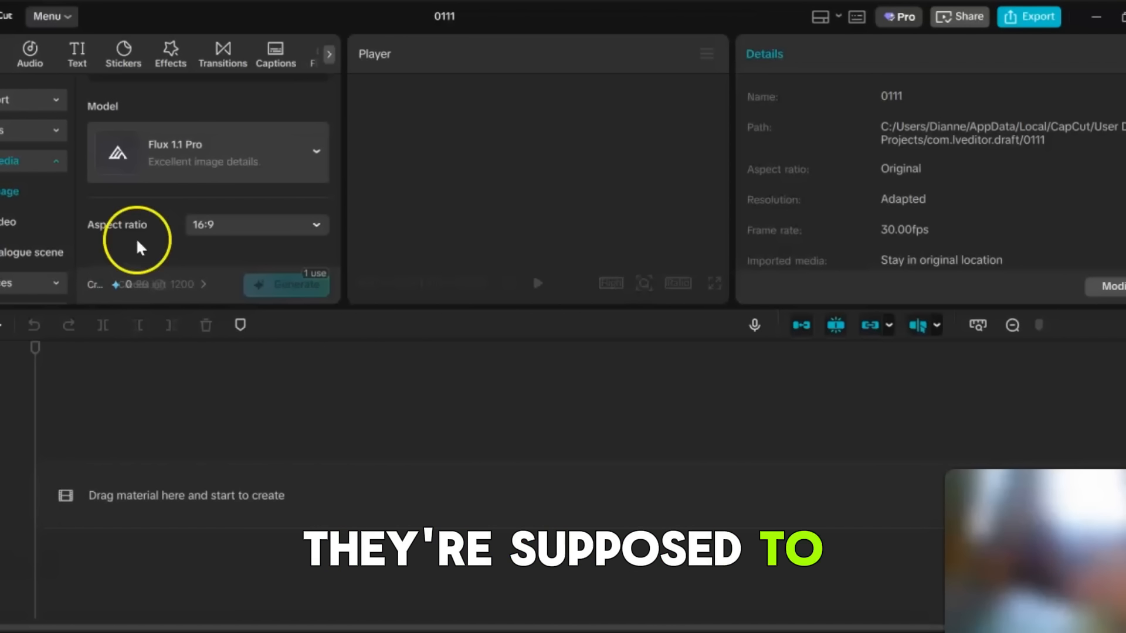
# Choose the Seedream 4.5 model and generate images from the wildflower meadow black cat prompt.
pyautogui.click(317, 224)
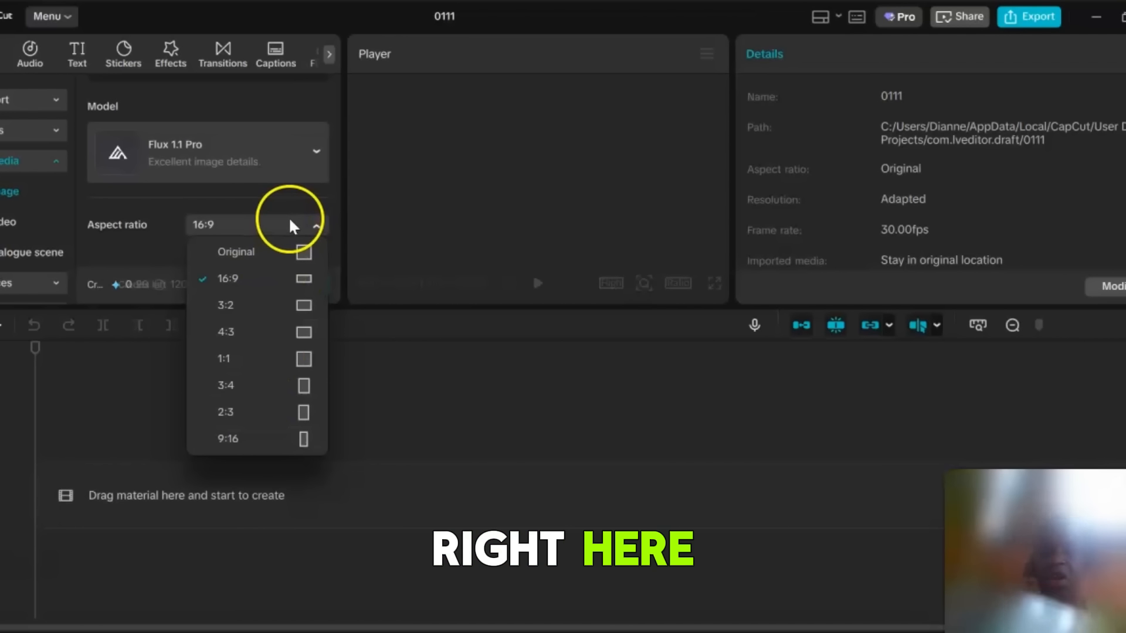
pyautogui.click(314, 151)
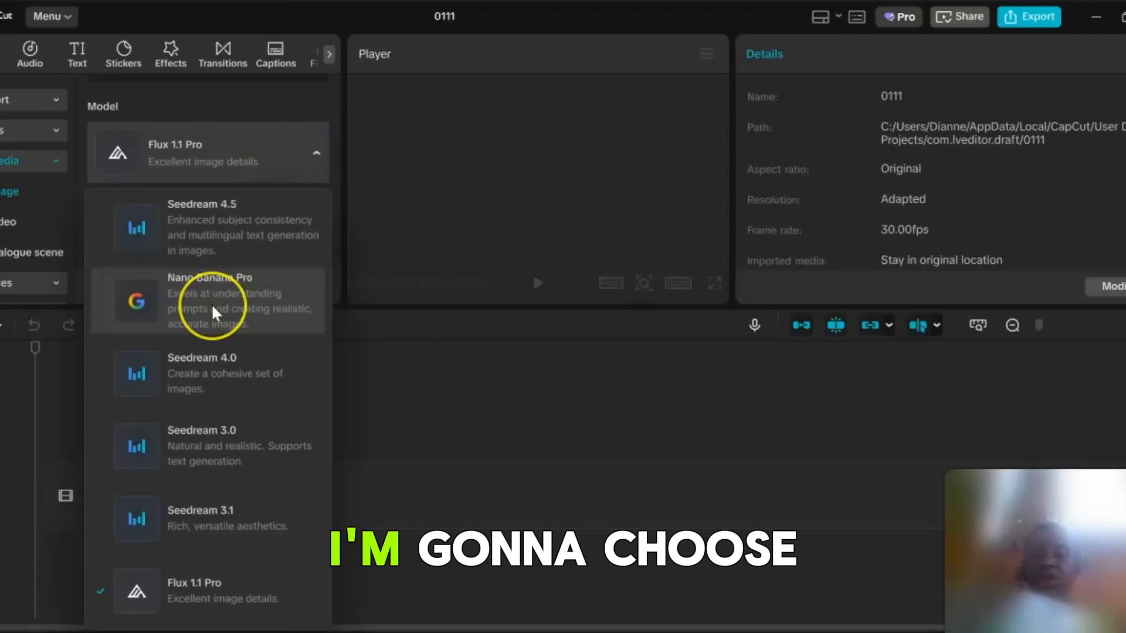
pyautogui.click(248, 227)
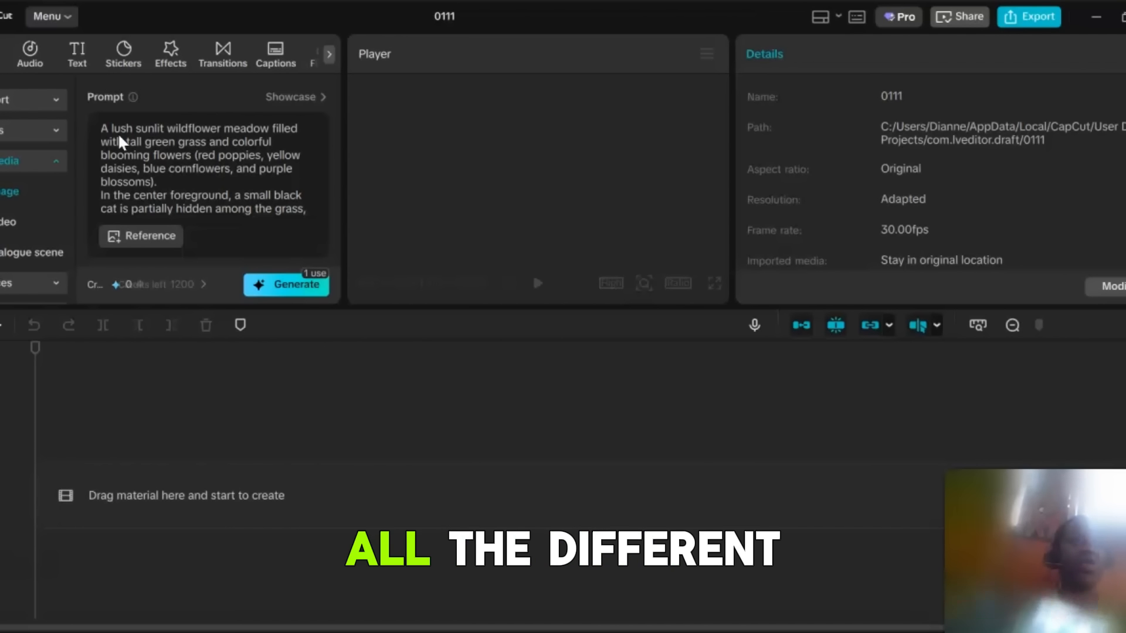
pyautogui.click(276, 287)
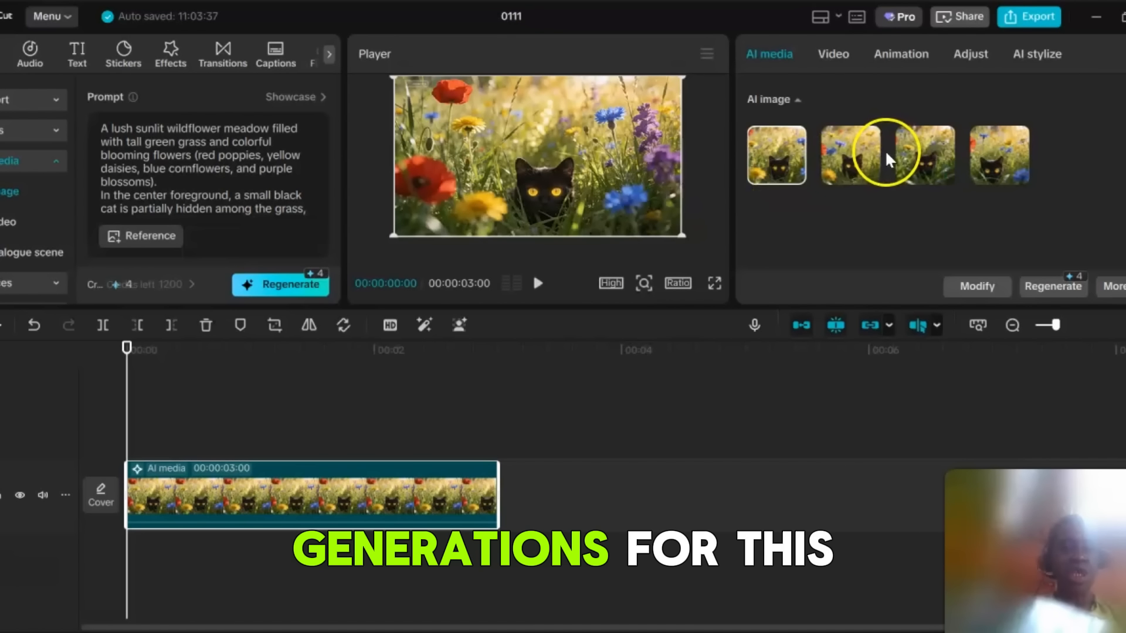
# Preview the four generated variations and apply the second image to the timeline clip.
pyautogui.moveTo(860, 154)
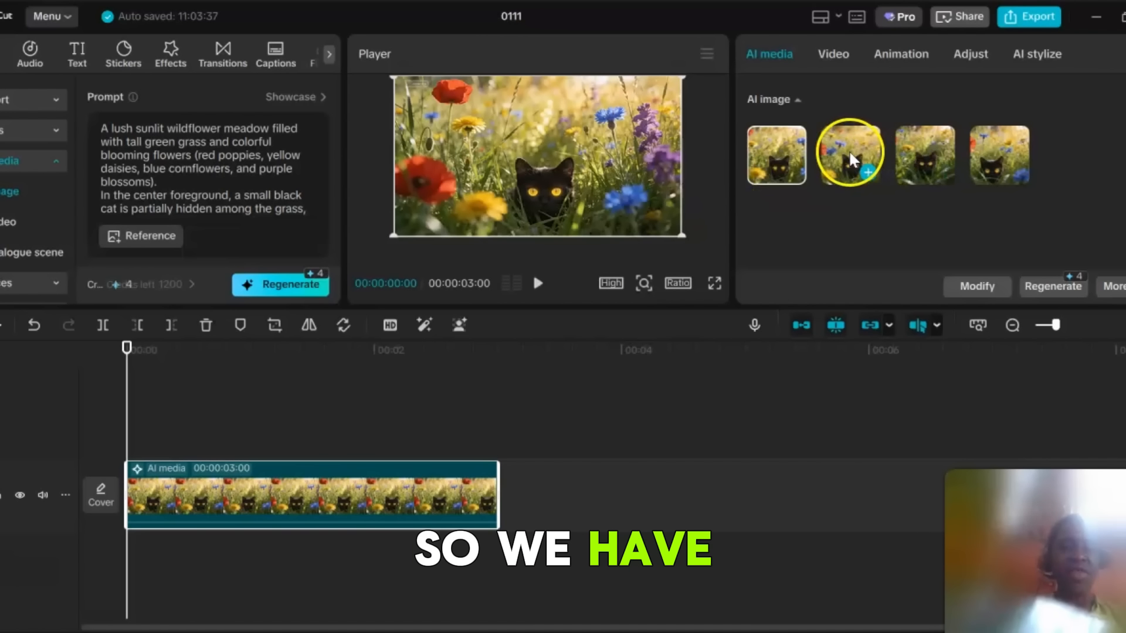
pyautogui.click(849, 150)
pyautogui.click(916, 149)
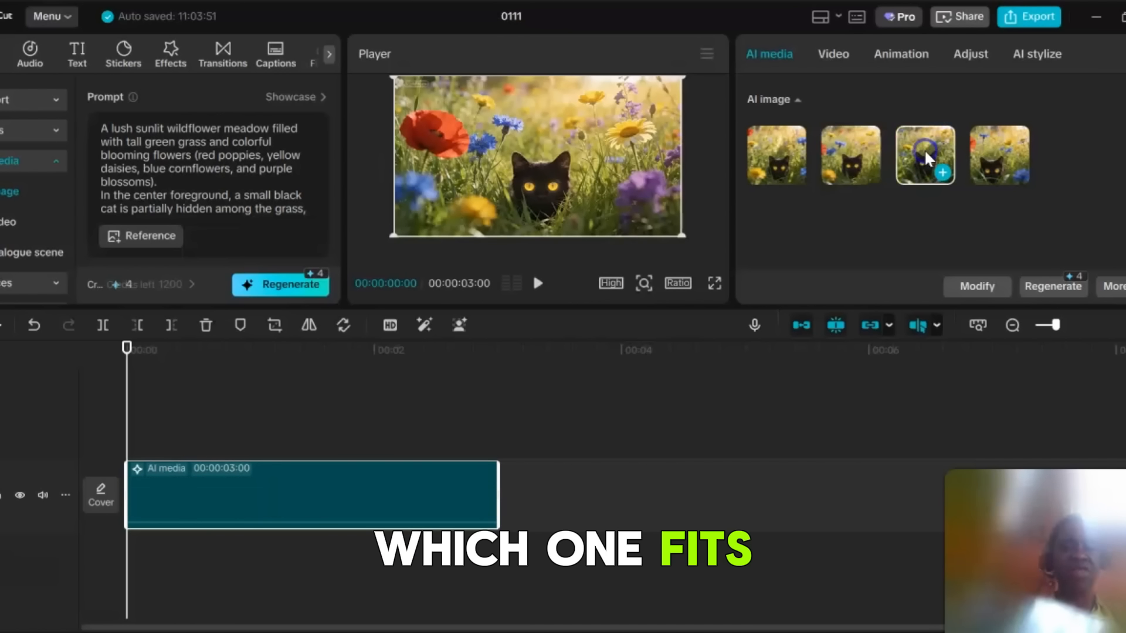
pyautogui.click(995, 149)
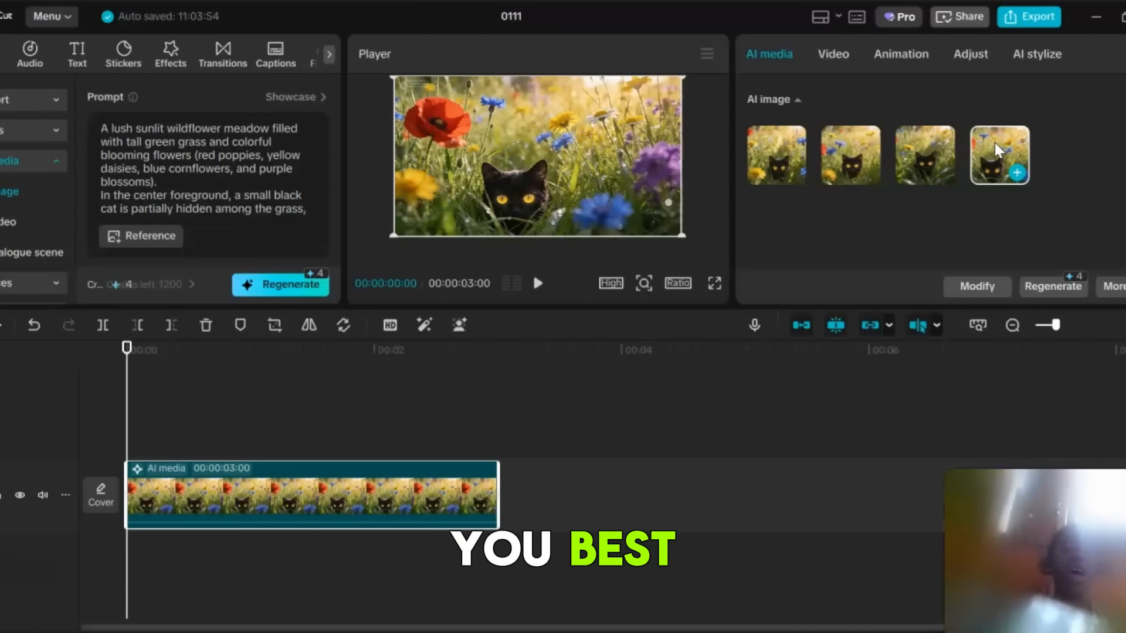
pyautogui.click(479, 232)
pyautogui.click(849, 167)
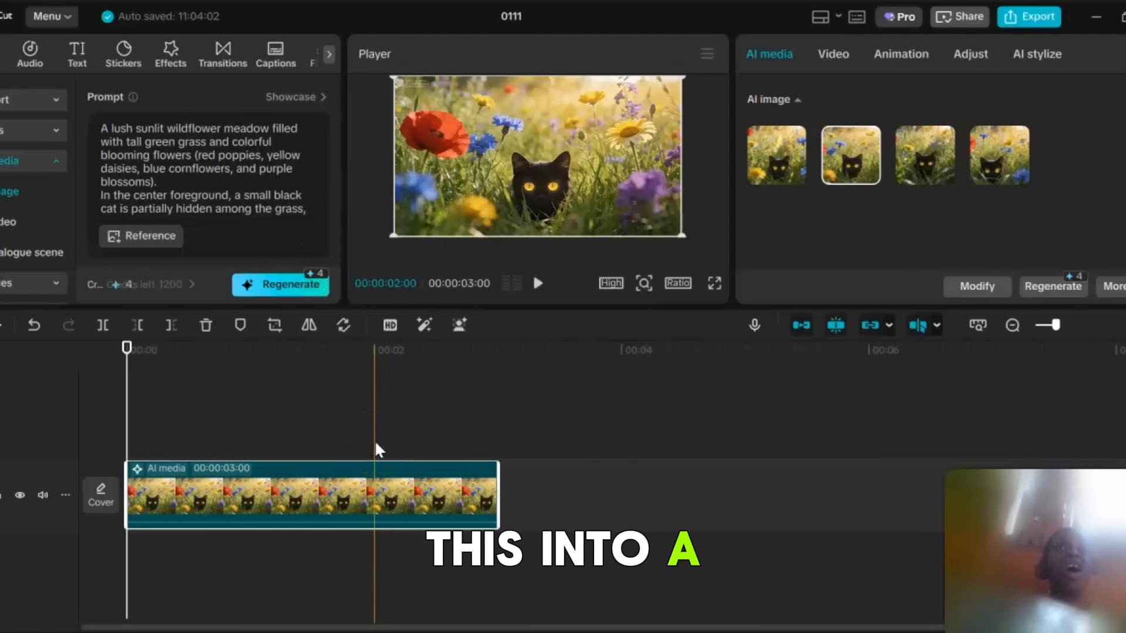
# Send the timeline clip to Image to video so the chosen image becomes the source frame.
pyautogui.click(288, 495)
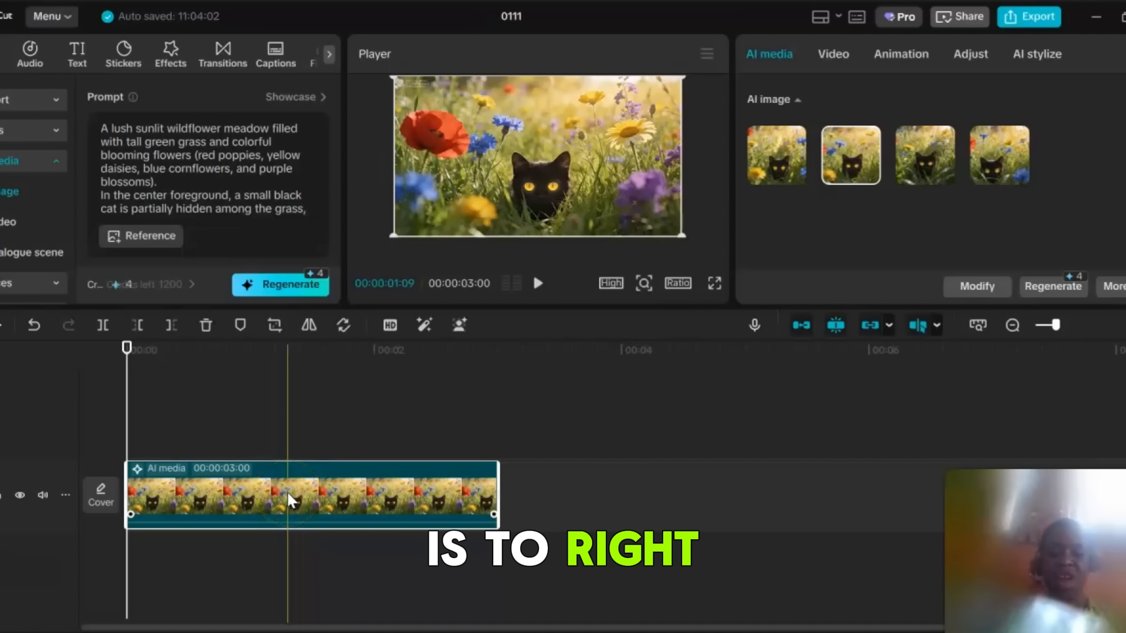
pyautogui.rightClick(290, 490)
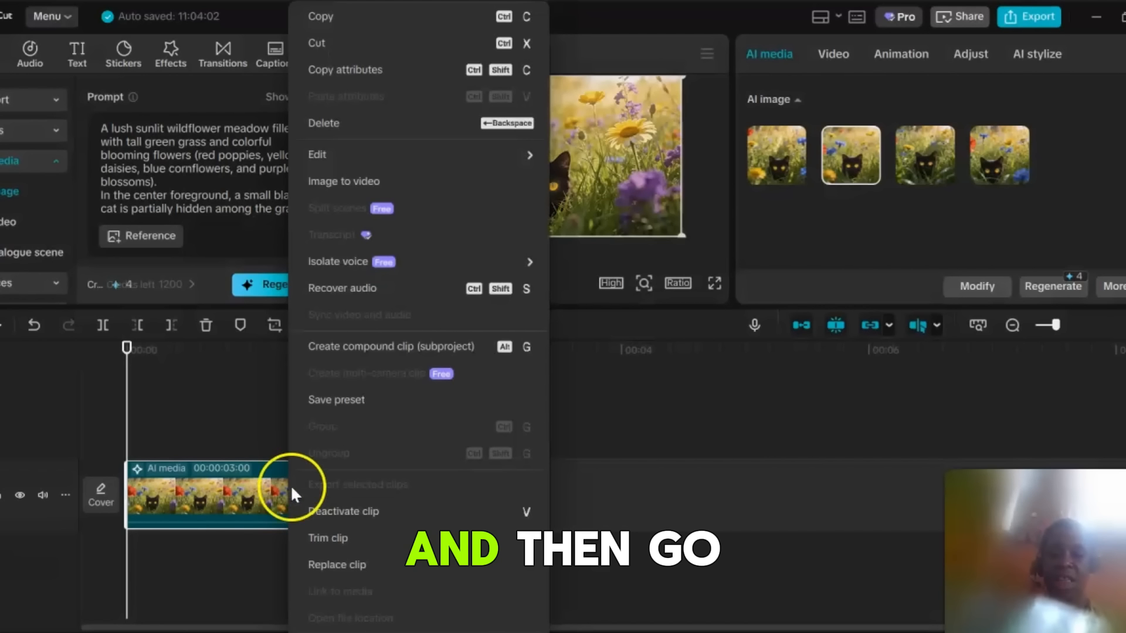
pyautogui.click(355, 179)
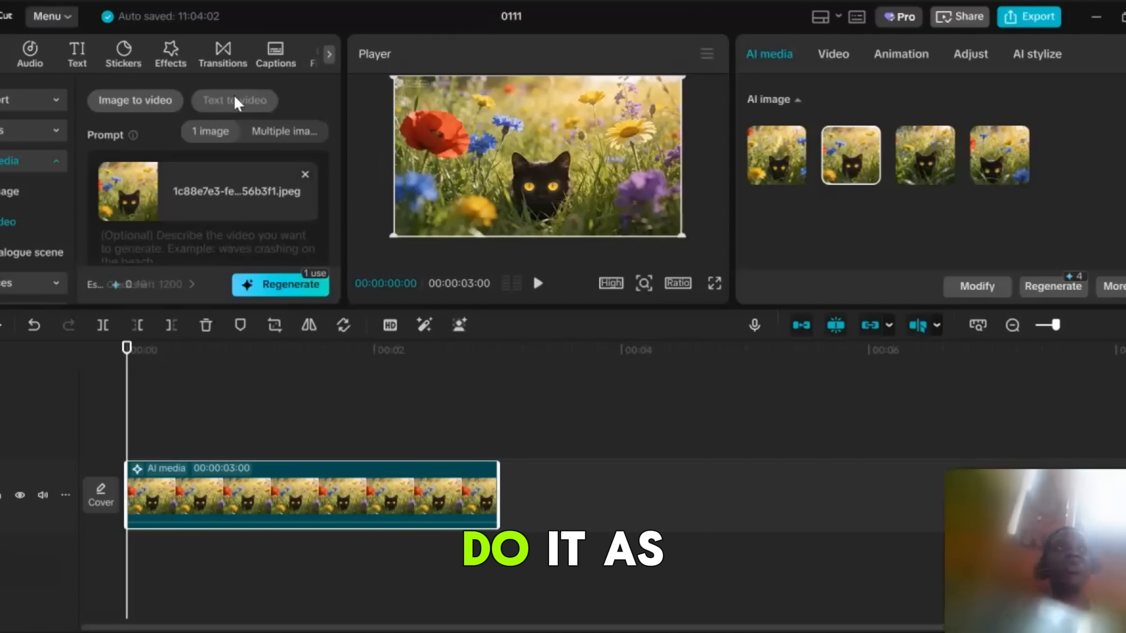
pyautogui.click(172, 102)
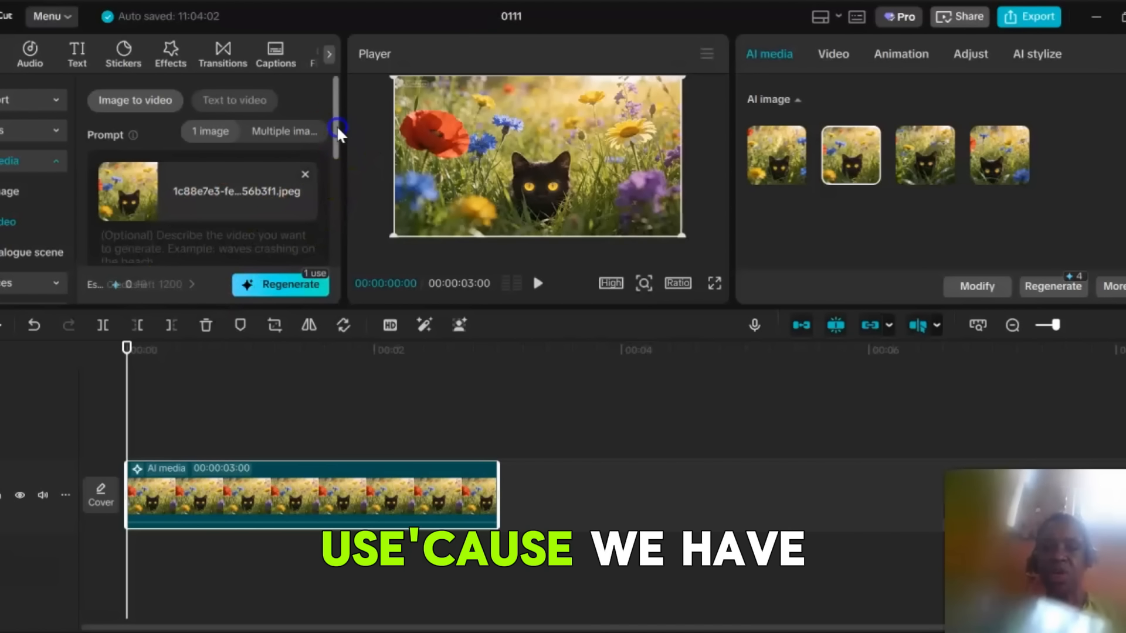
# Select Veo 3.1 as the image-to-video model.
pyautogui.moveTo(336, 125); pyautogui.dragTo(339, 200)
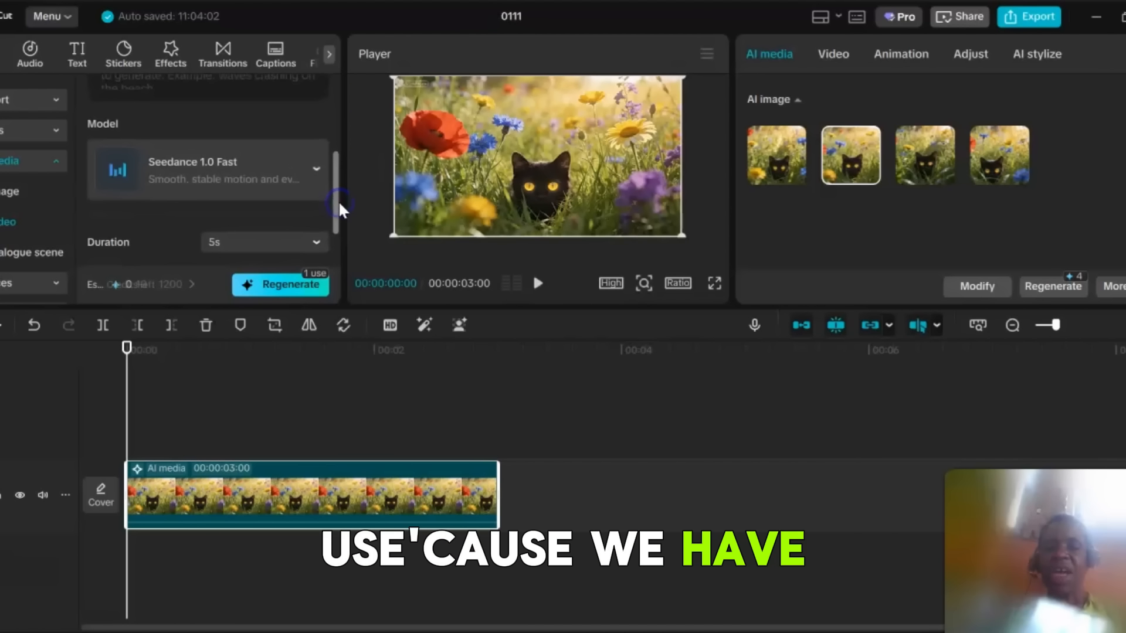
pyautogui.click(315, 169)
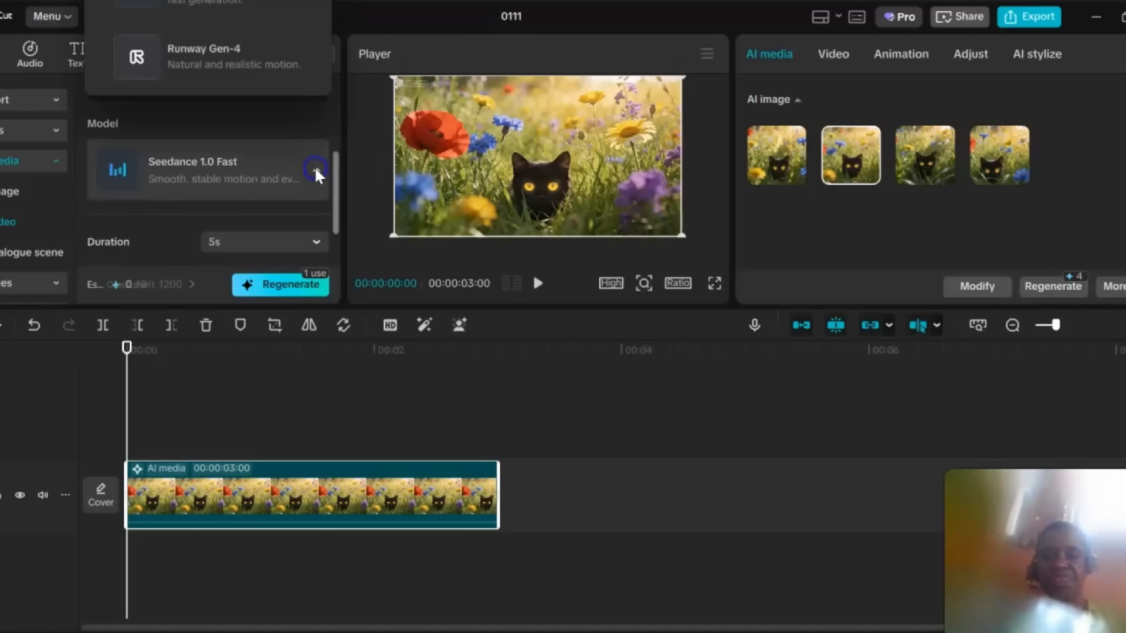
pyautogui.moveTo(280, 52); pyautogui.dragTo(253, 481)
pyautogui.scroll(-5, 261, 367)
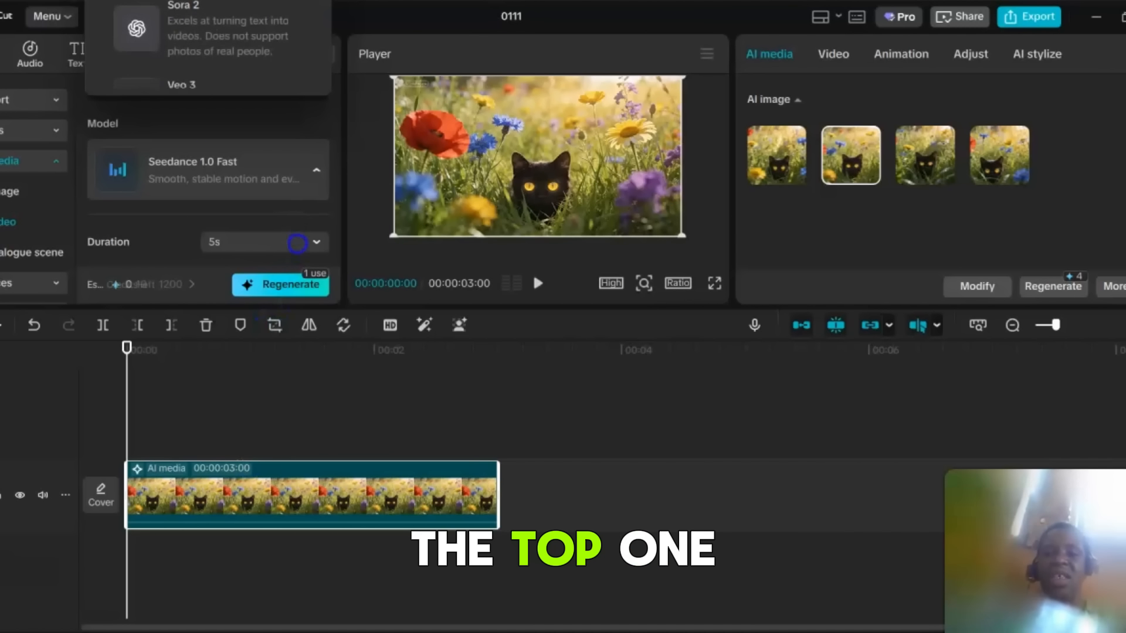
pyautogui.scroll(-3, 297, 257)
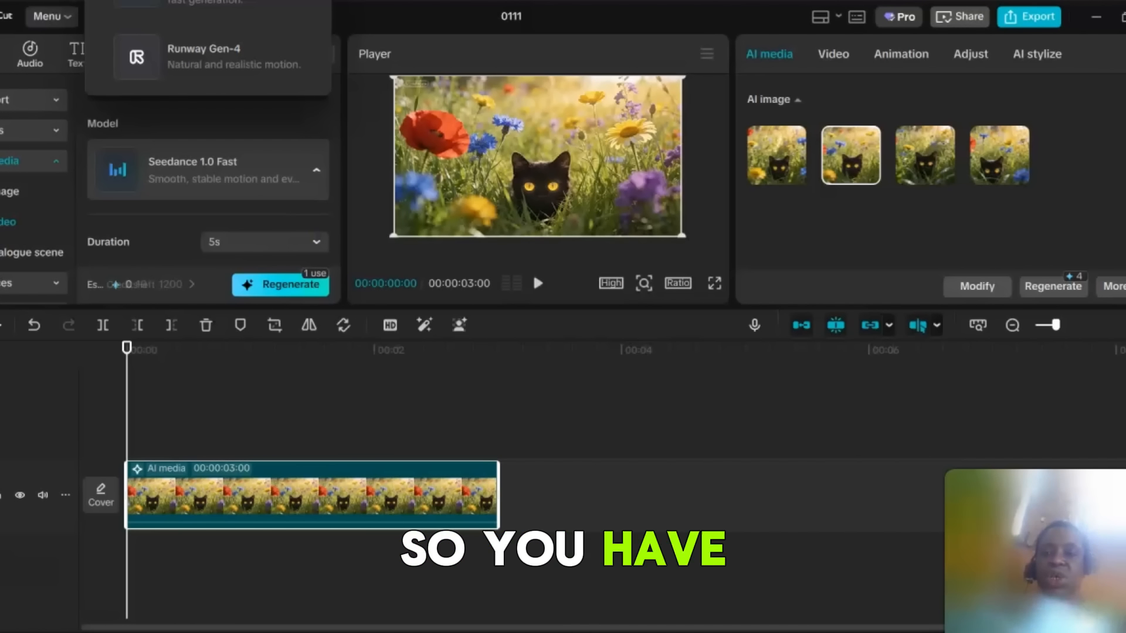
pyautogui.scroll(3, 270, 150)
pyautogui.scroll(-2, 271, 149)
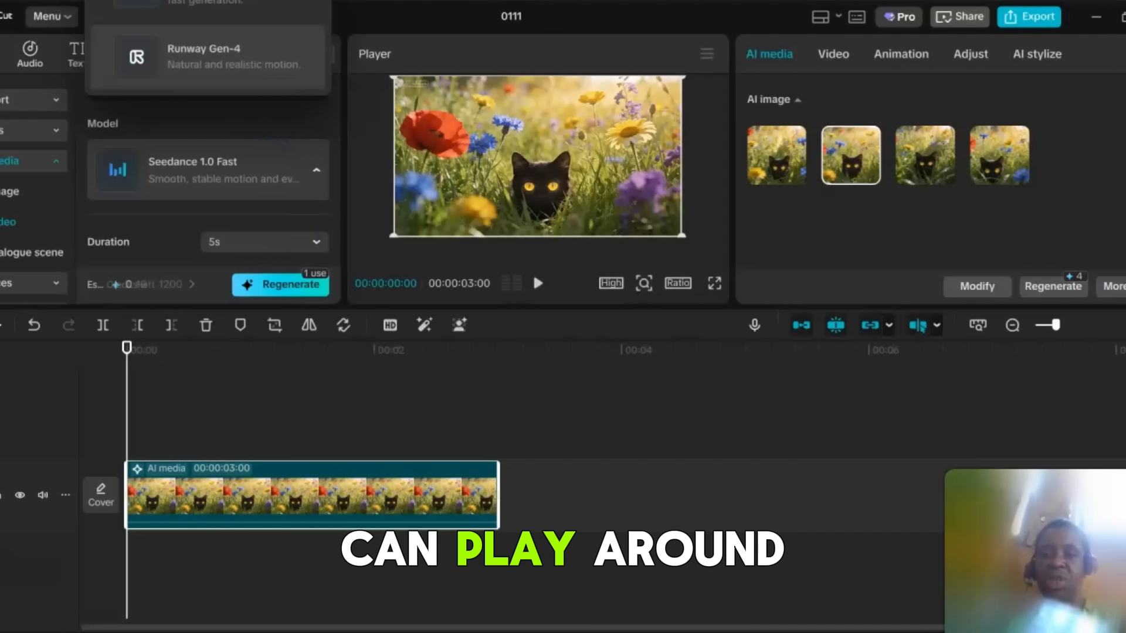
pyautogui.scroll(-2, 286, 149)
pyautogui.moveTo(285, 82); pyautogui.dragTo(274, 533)
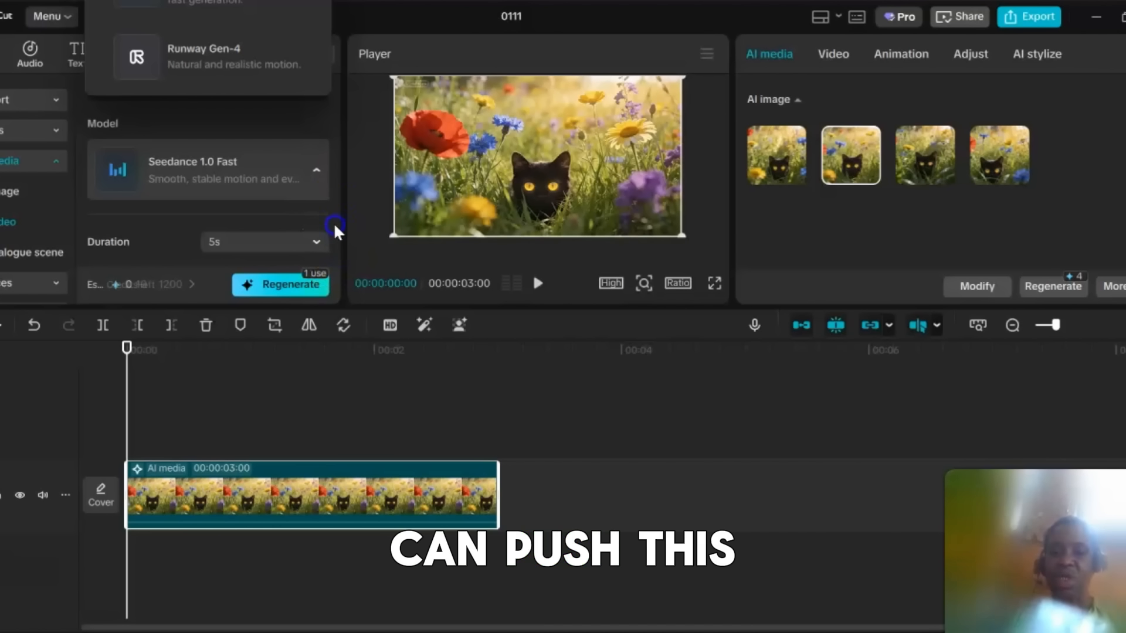
pyautogui.moveTo(335, 225); pyautogui.dragTo(334, 185)
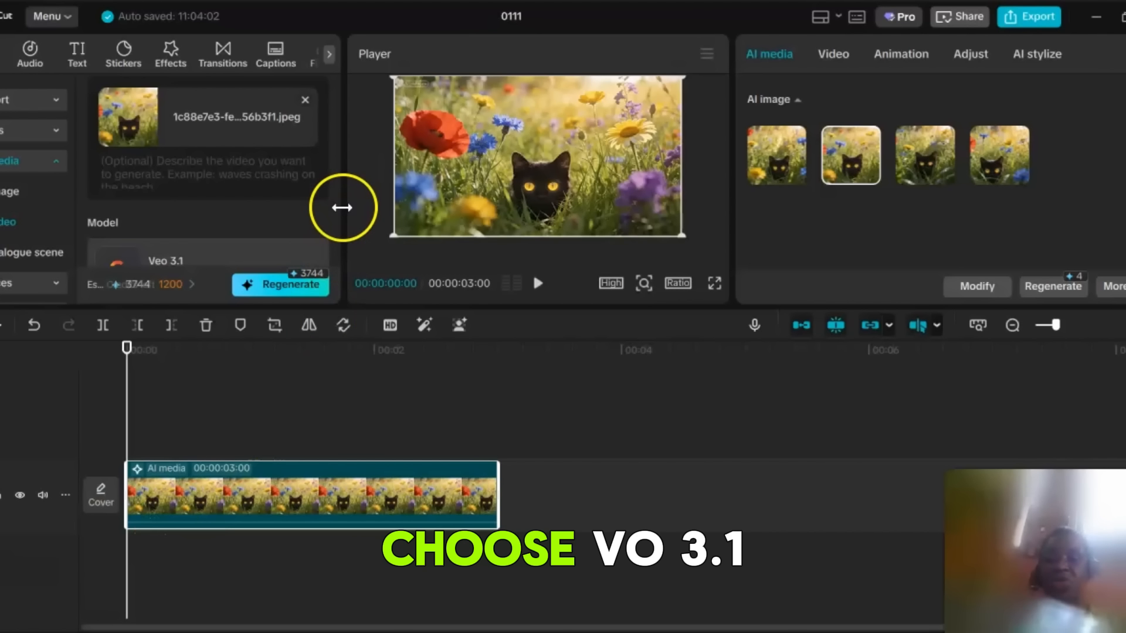
pyautogui.moveTo(335, 154); pyautogui.dragTo(336, 171)
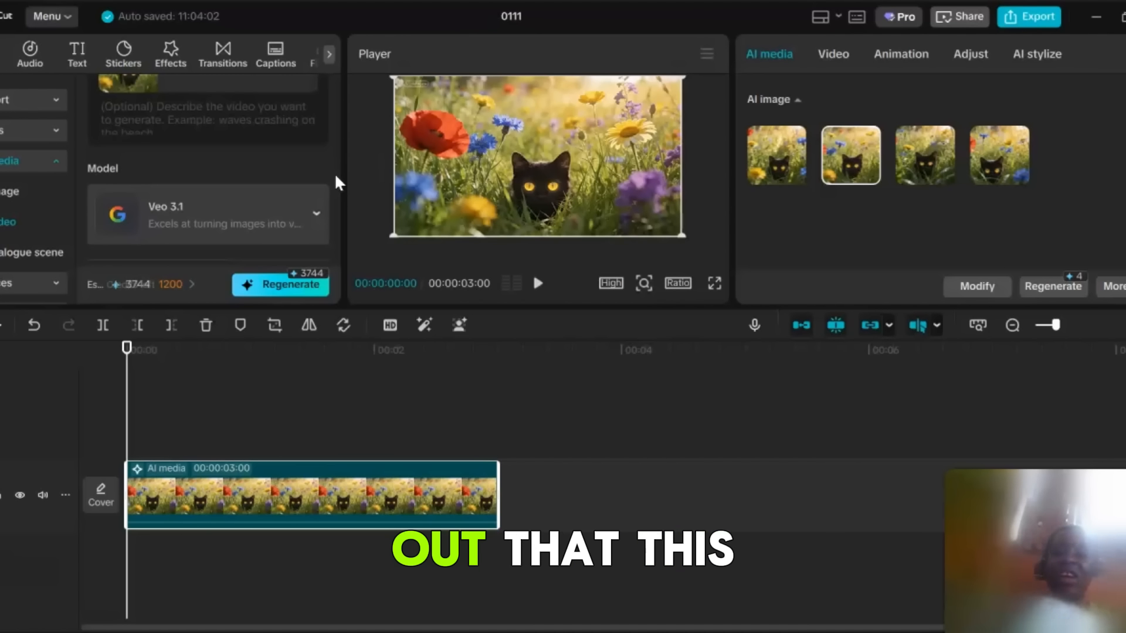
# Switch the video model to Veo 3 and scroll to its duration and aspect ratio settings.
pyautogui.click(274, 211)
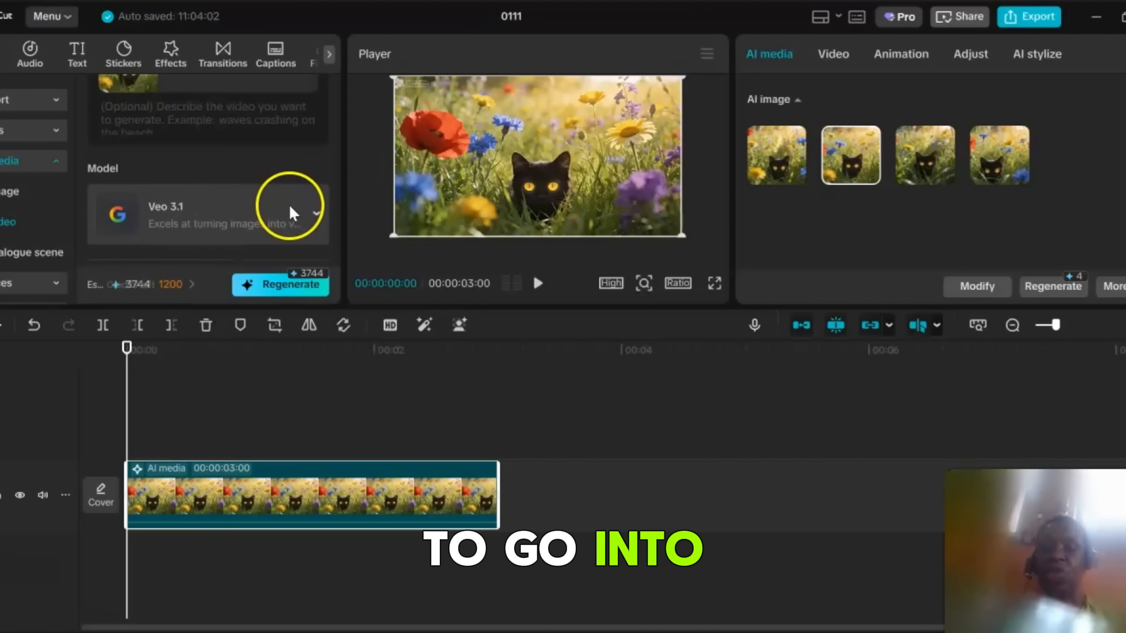
pyautogui.click(311, 215)
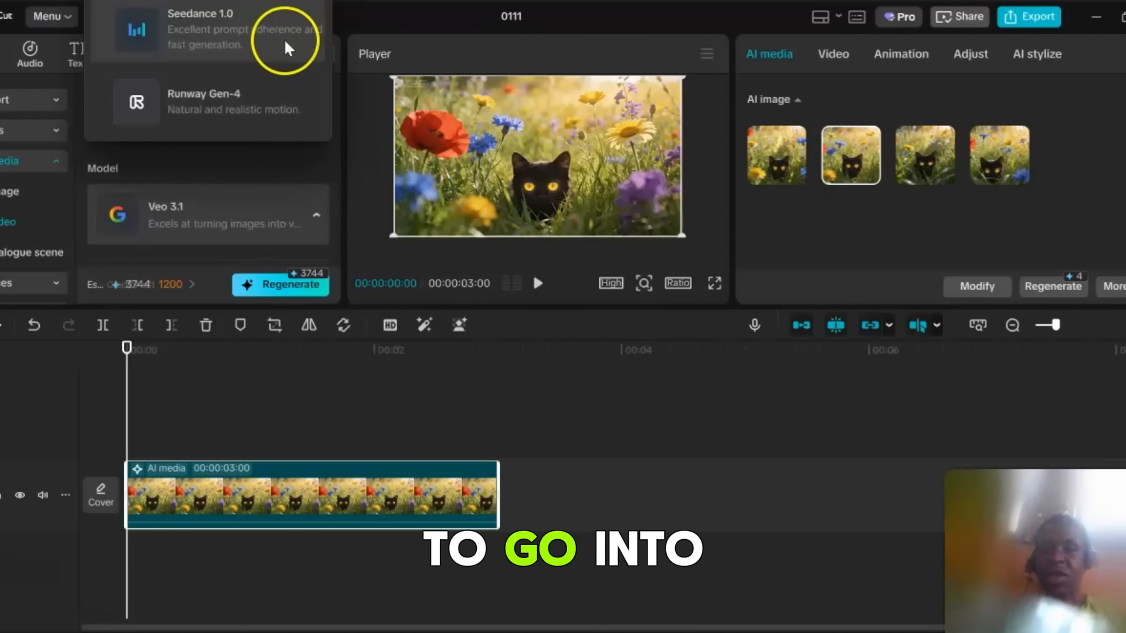
pyautogui.click(283, 28)
pyautogui.moveTo(283, 27); pyautogui.dragTo(239, 345)
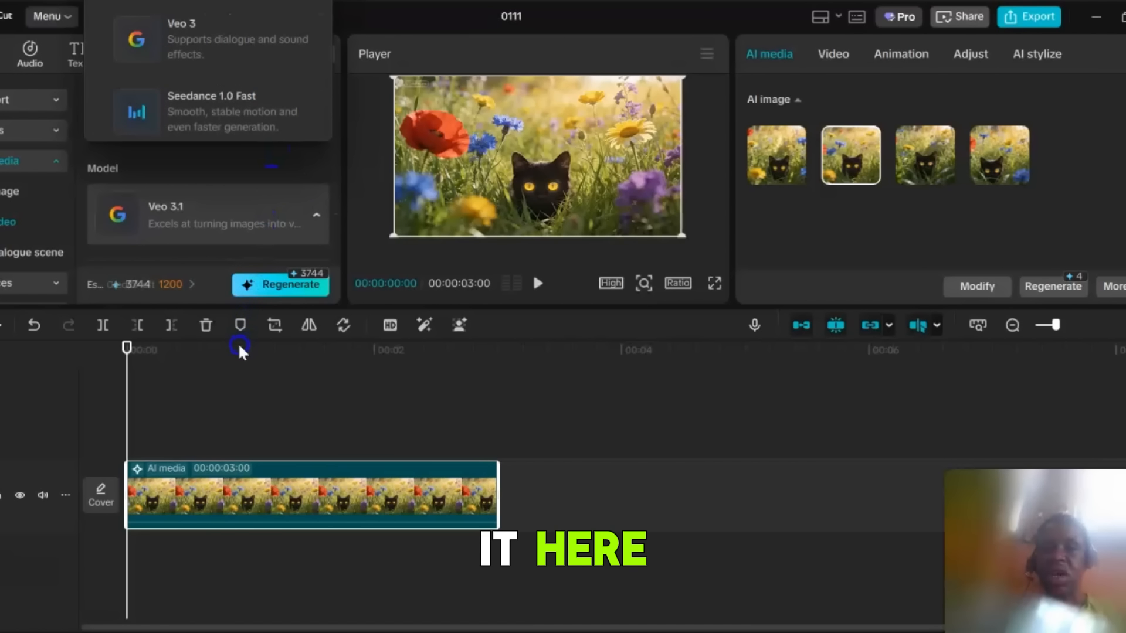
pyautogui.click(265, 32)
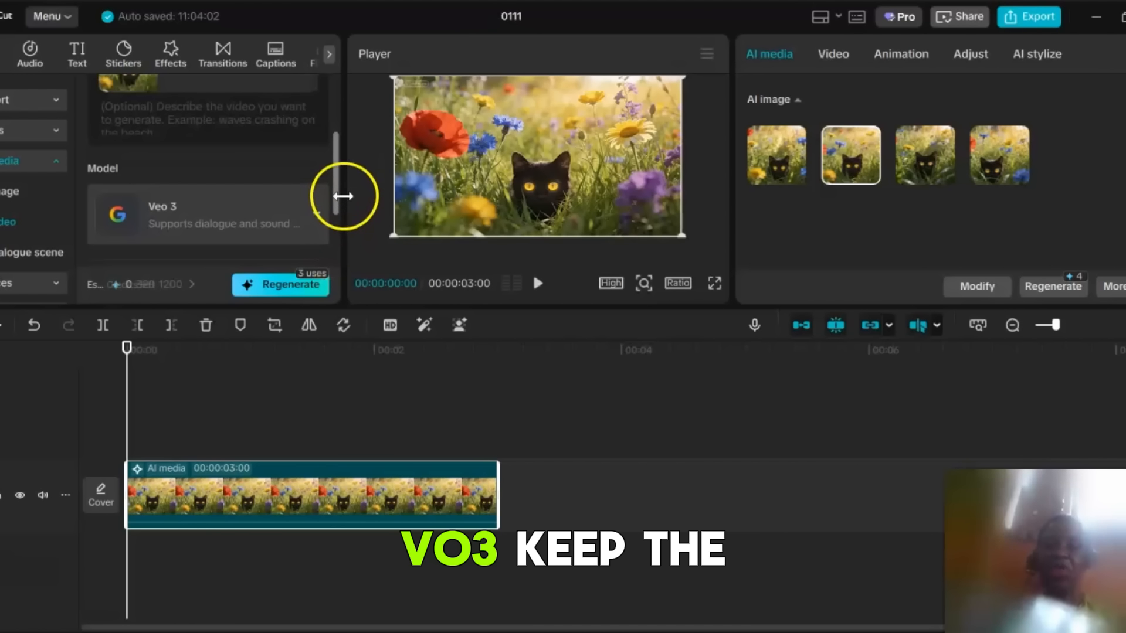
pyautogui.moveTo(335, 185); pyautogui.dragTo(336, 251)
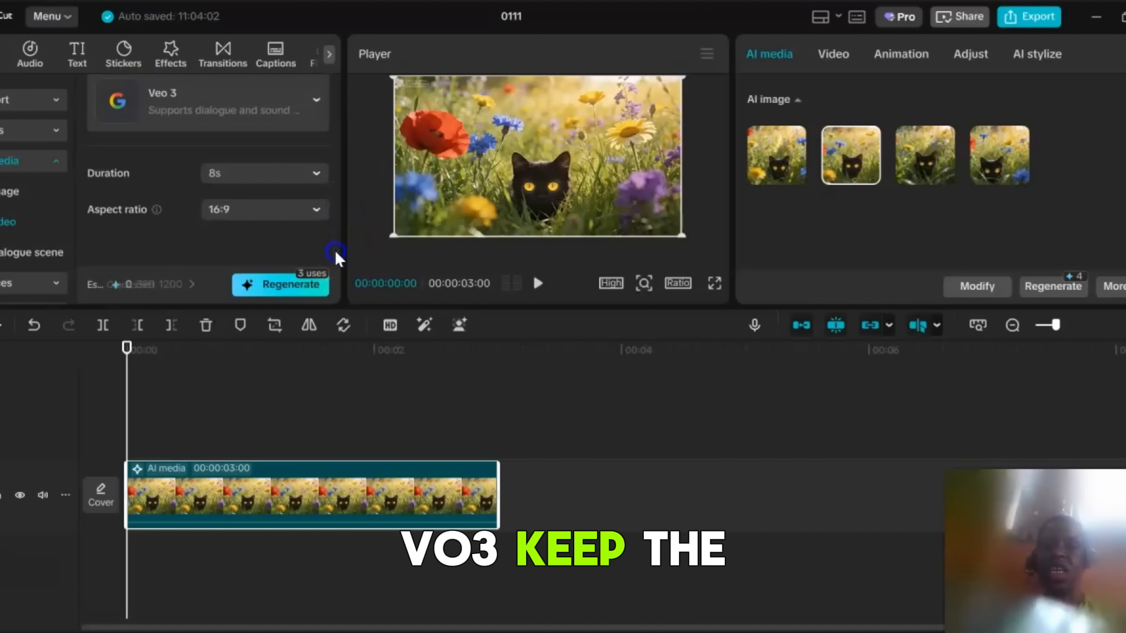
# Open the duration options and review the aspect ratio setting for the Veo 3 video.
pyautogui.click(313, 179)
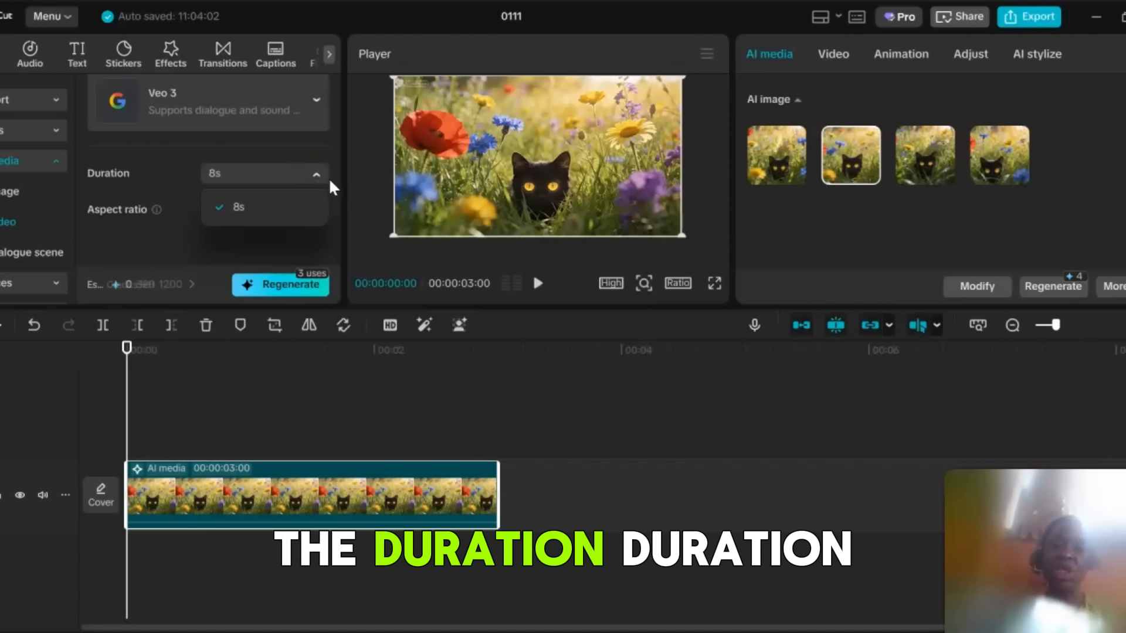
pyautogui.click(335, 232)
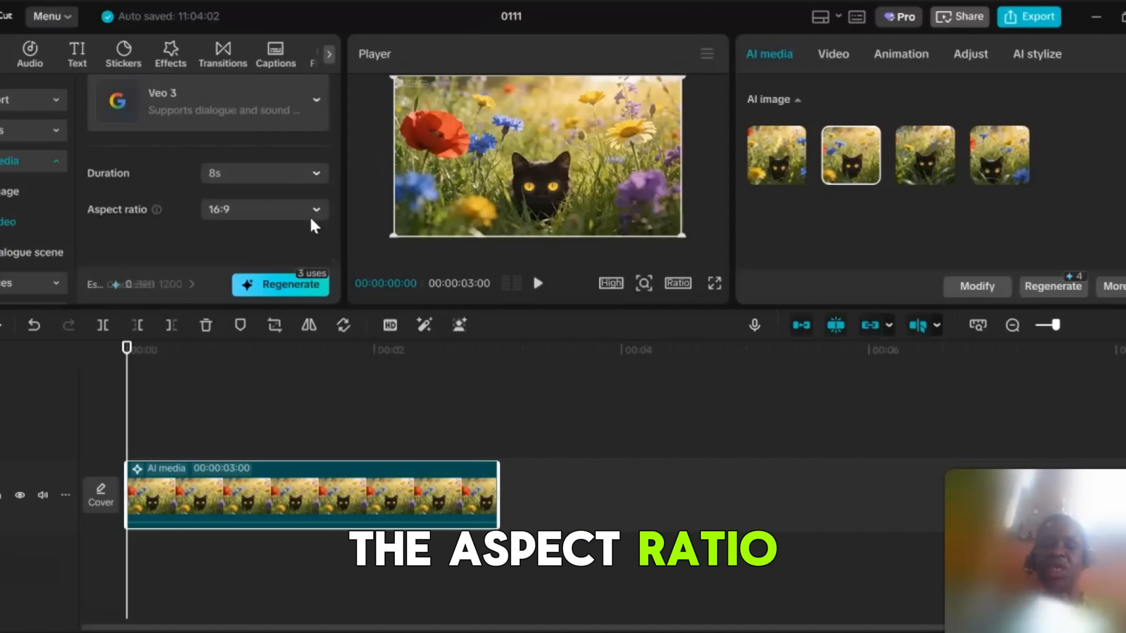
pyautogui.click(333, 212)
# Enter the video prompt "Cat is getting ready to do a cute pounce out of the meadow towards the camera" and generate the video.
pyautogui.moveTo(335, 216); pyautogui.dragTo(332, 132)
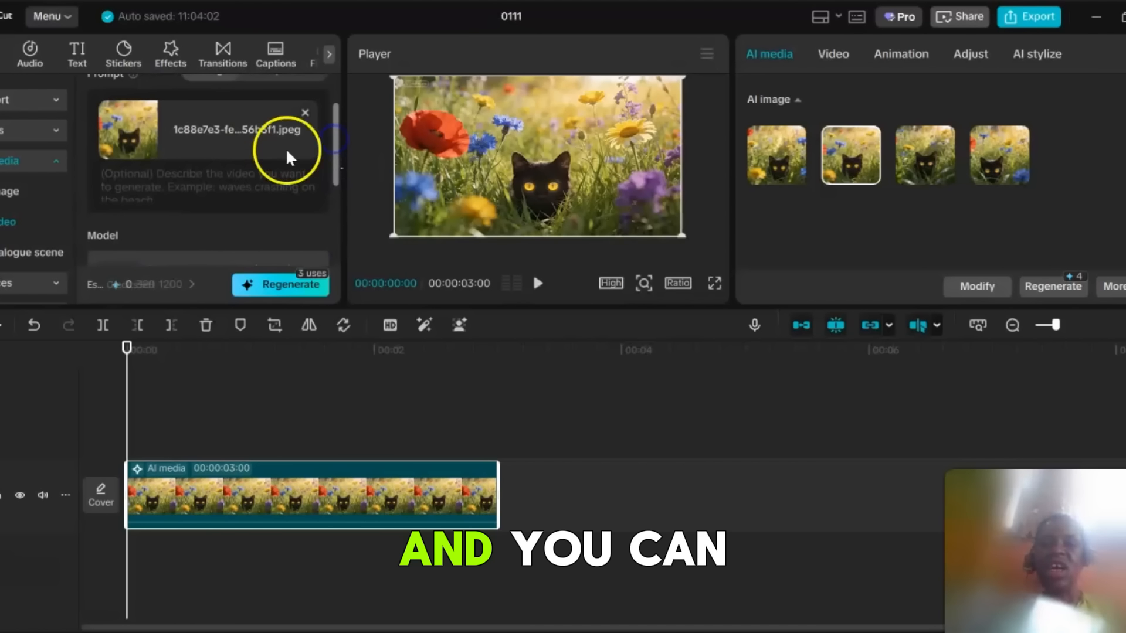
pyautogui.click(182, 182)
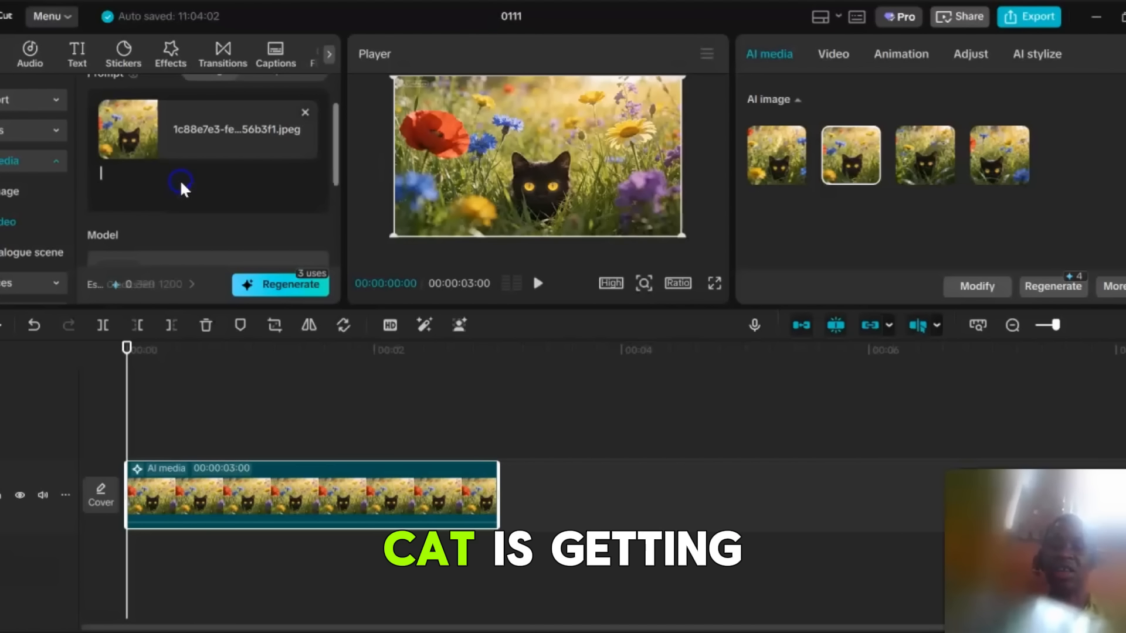
pyautogui.write('Cat is getti')
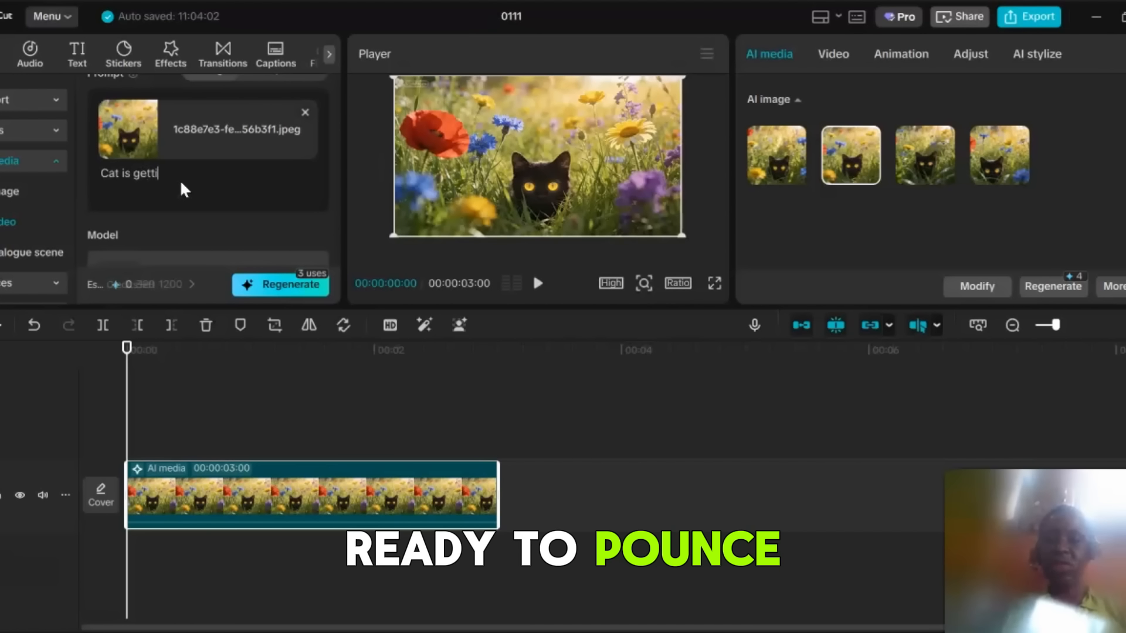
pyautogui.write('ng ready to do a cute p')
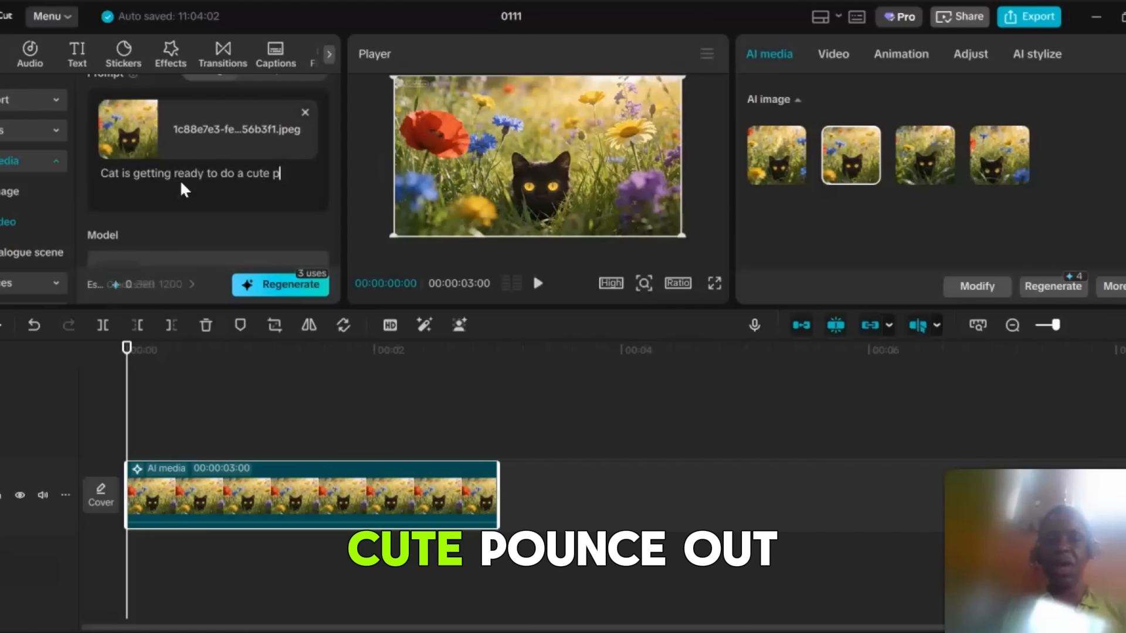
pyautogui.write('ounce out of the ')
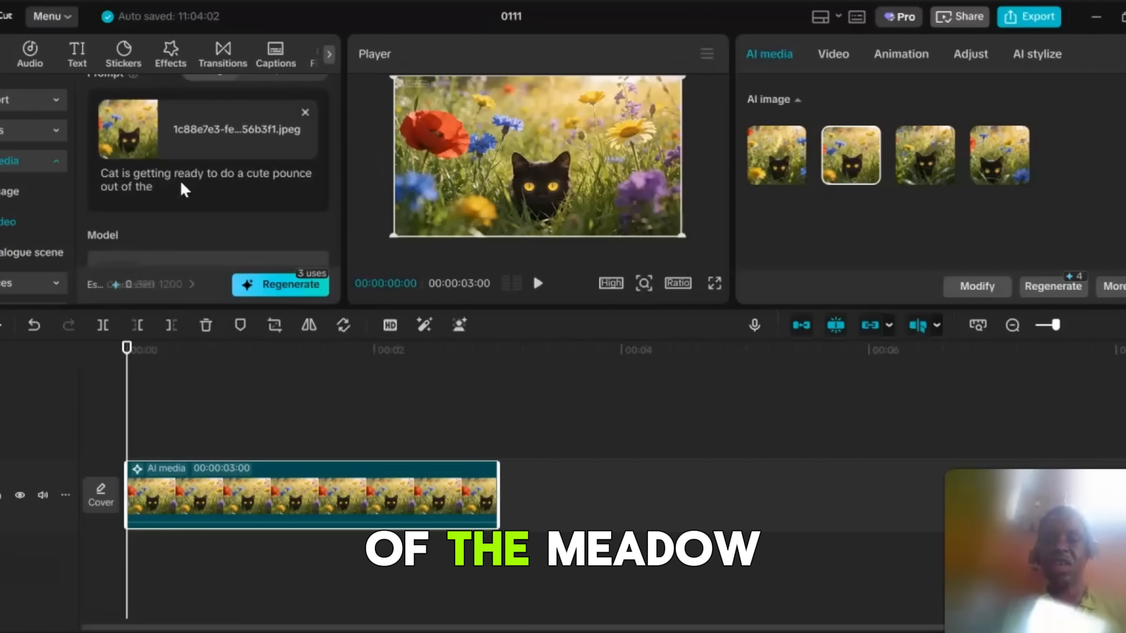
pyautogui.write('meadow towards the camera')
pyautogui.click(315, 287)
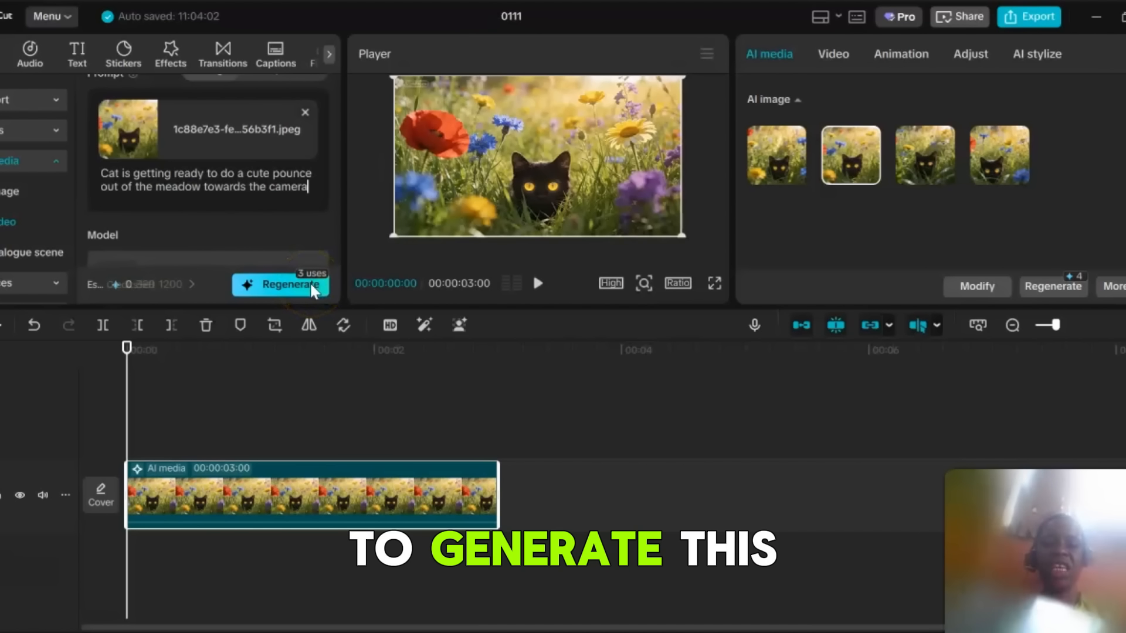
pyautogui.click(311, 285)
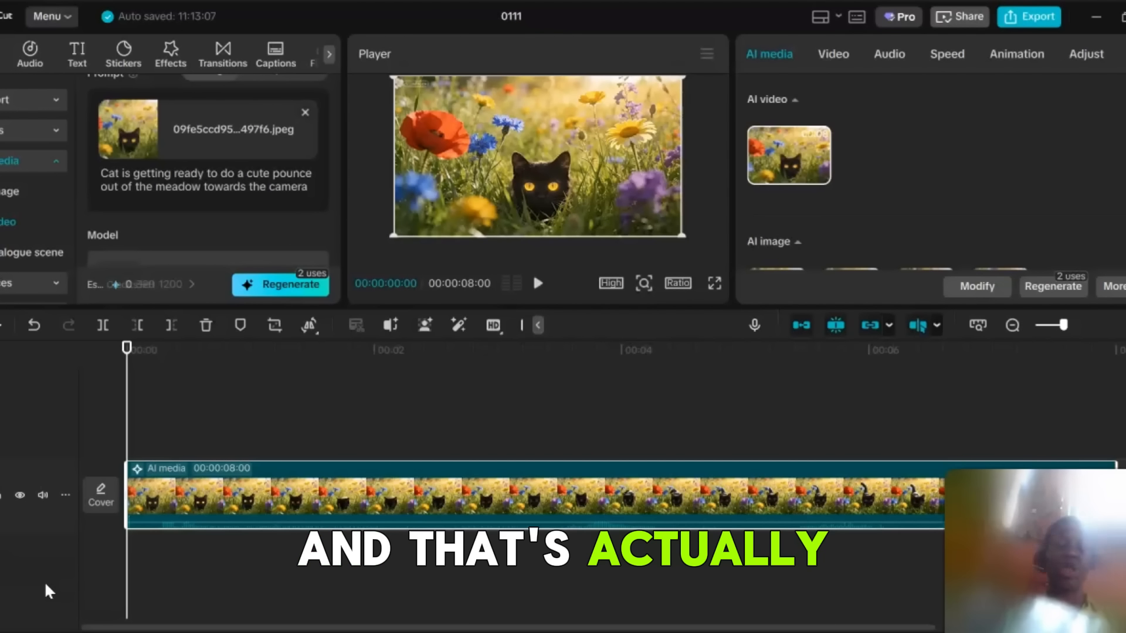
# Append the line Voiceover dialog: "Meet Morris the pouncer" to the video prompt.
pyautogui.click(147, 492)
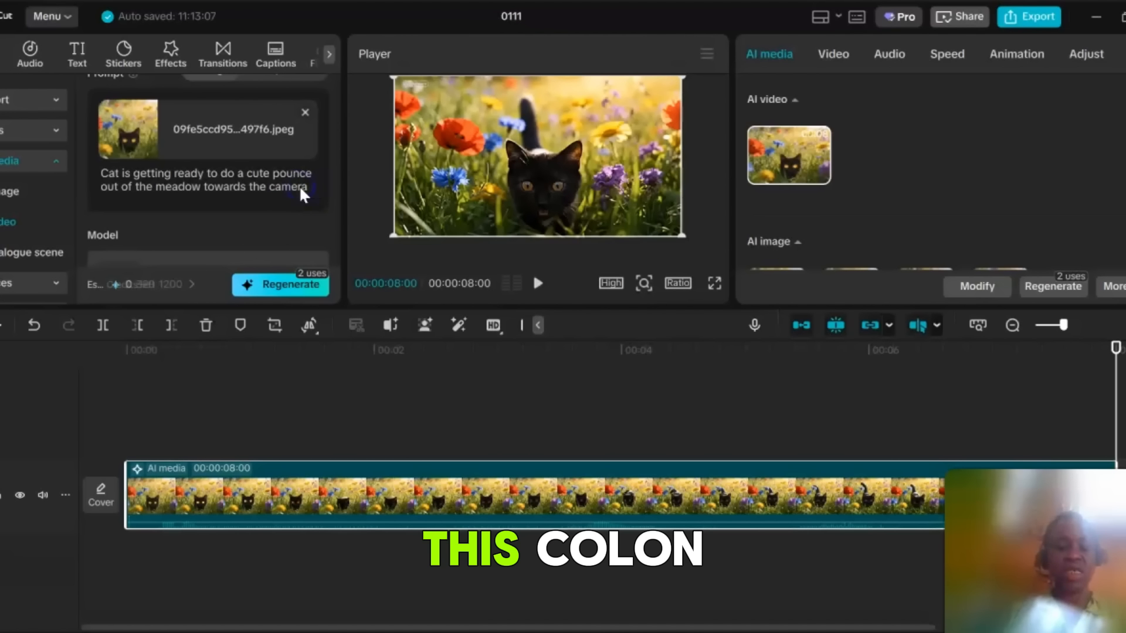
pyautogui.write('Voiceover dialog:')
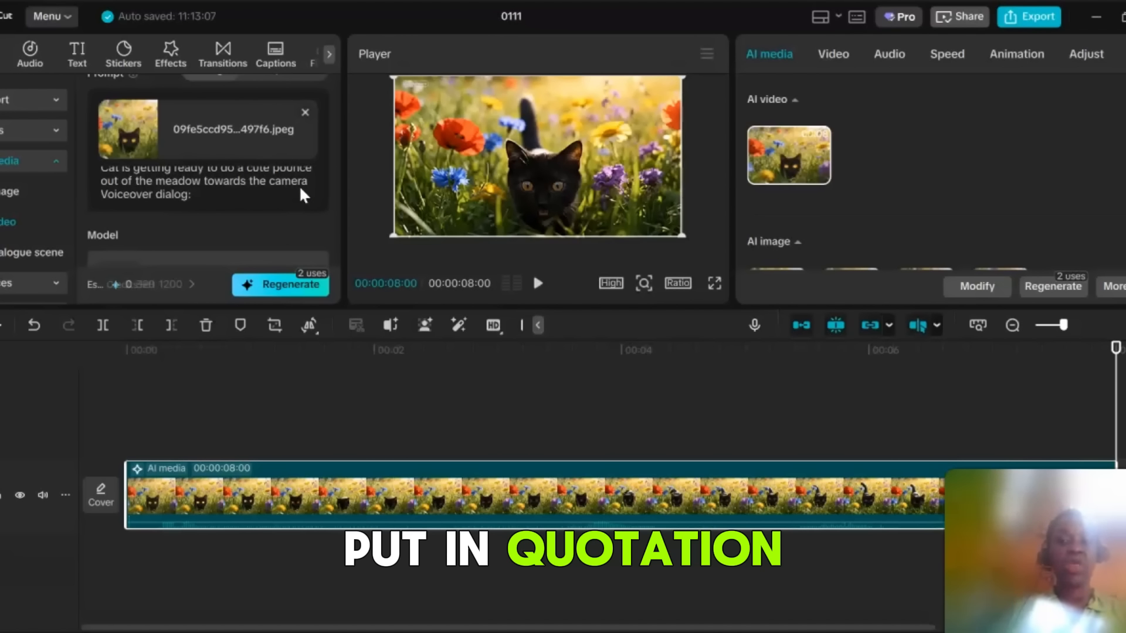
pyautogui.write('"Meet Morris')
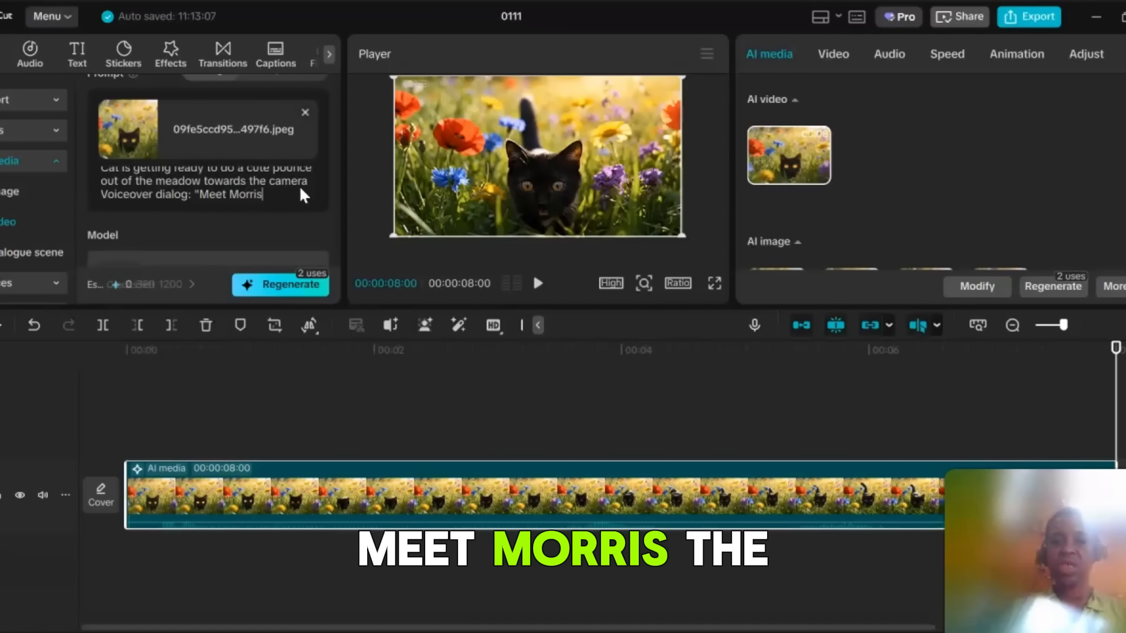
pyautogui.write(' the pouncer"')
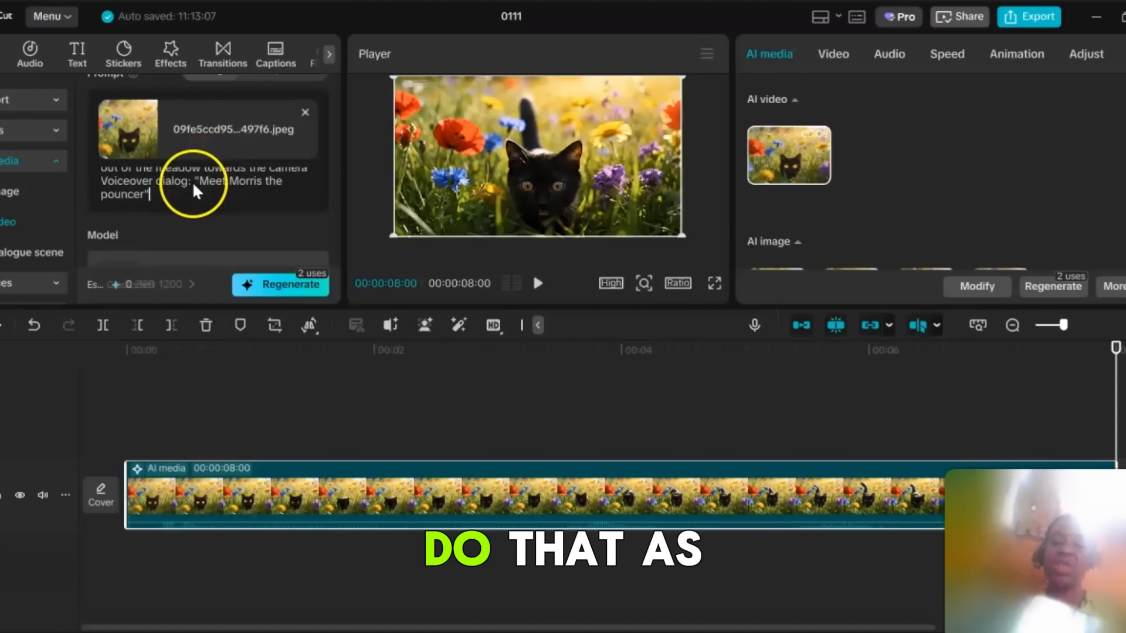
# Insert "Australian female" before the voiceover line in the prompt and regenerate the video.
pyautogui.click(103, 182)
pyautogui.write('Australian fema')
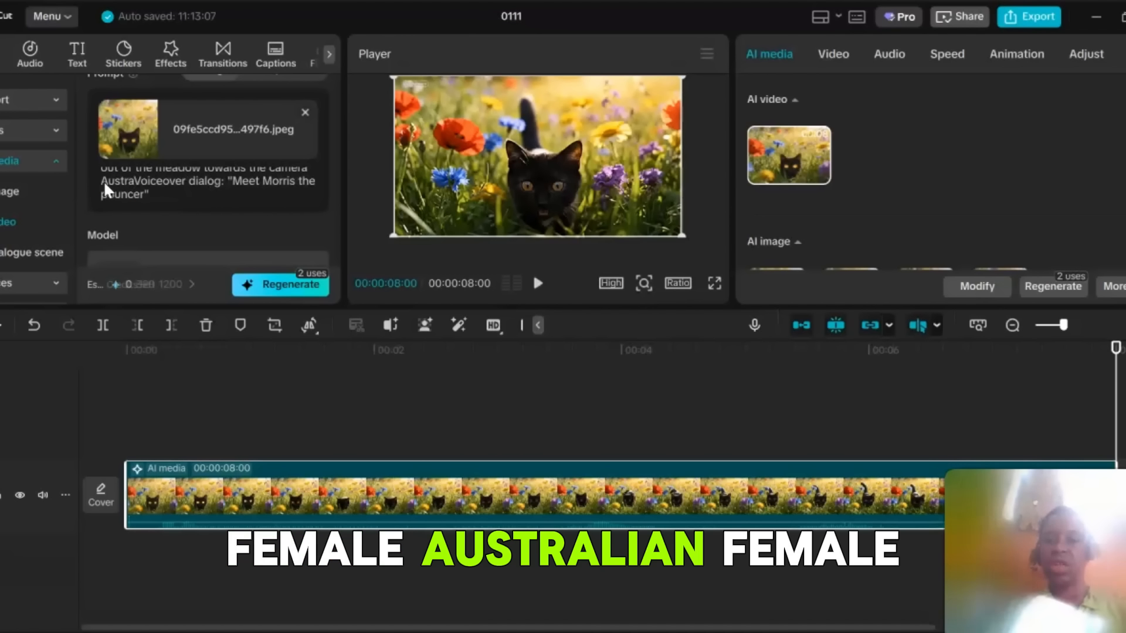
pyautogui.write('le')
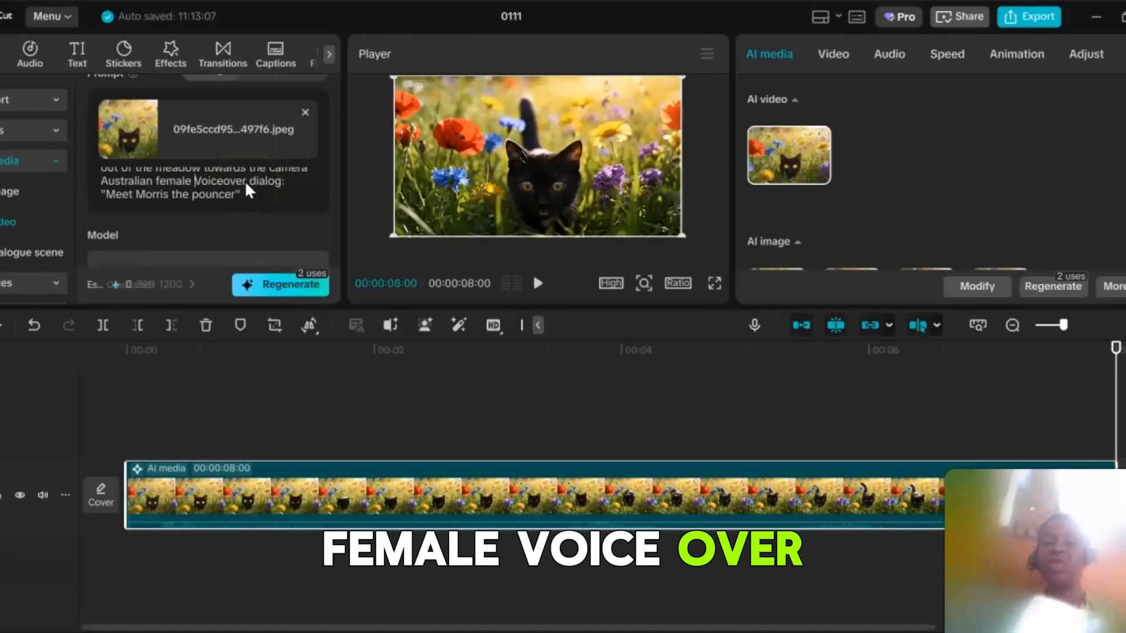
pyautogui.click(207, 195)
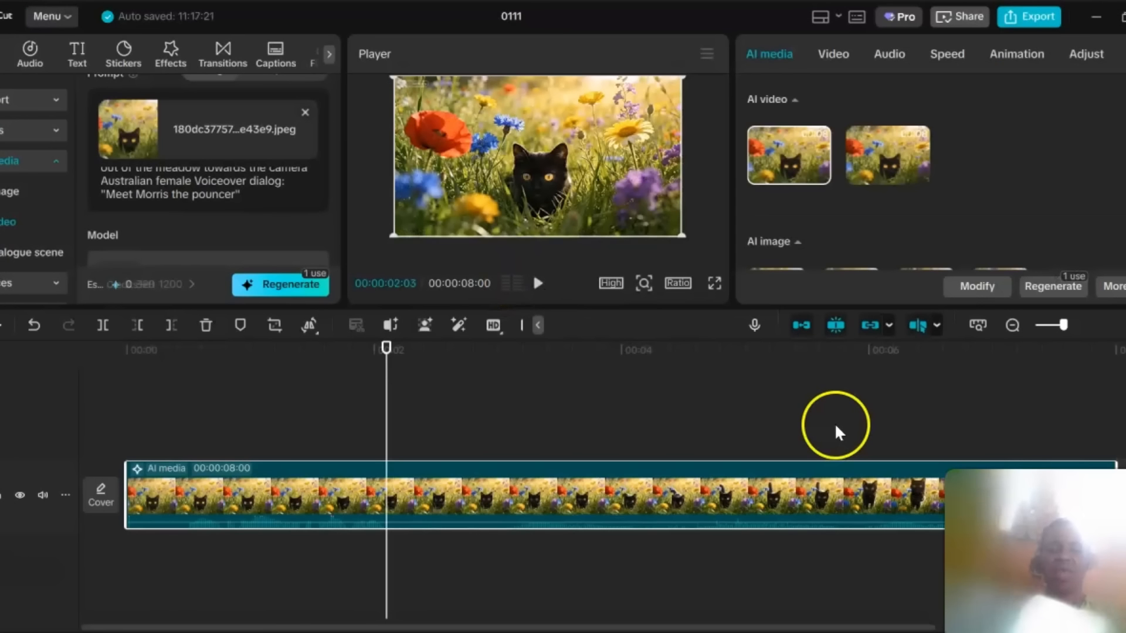
# Preview the second generated video and then the first one in the AI video results.
pyautogui.moveTo(892, 168)
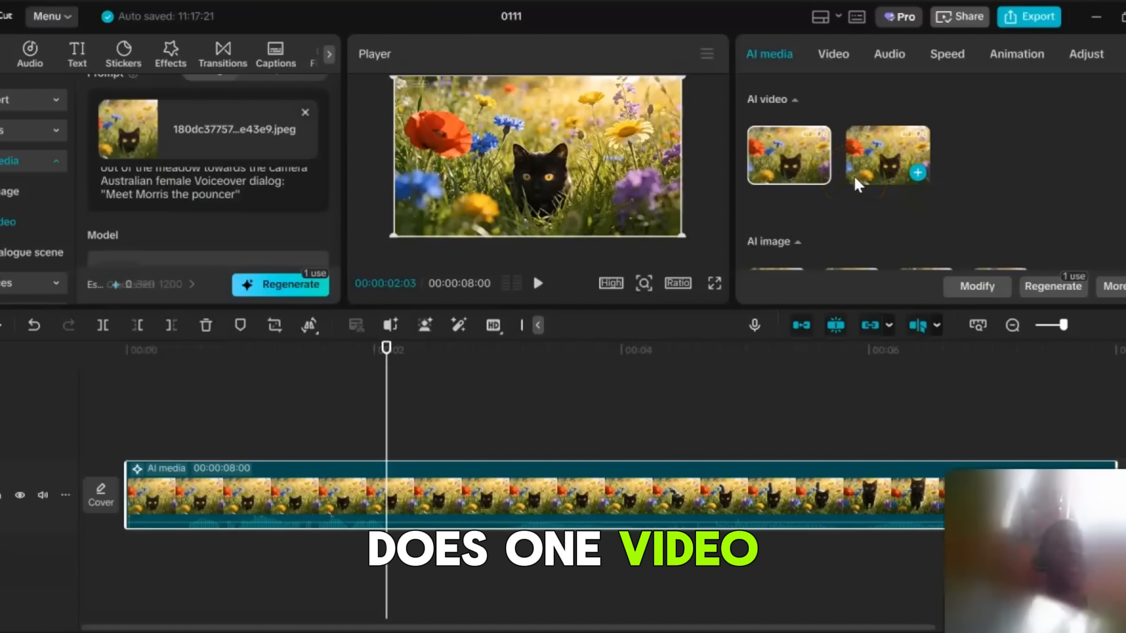
pyautogui.click(888, 150)
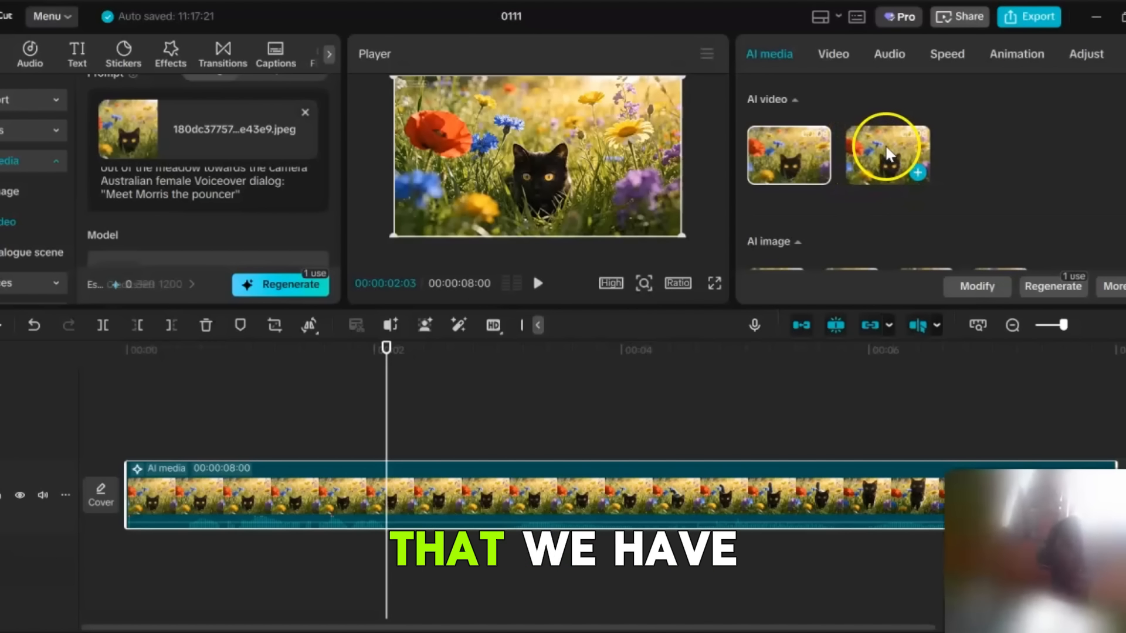
pyautogui.click(792, 151)
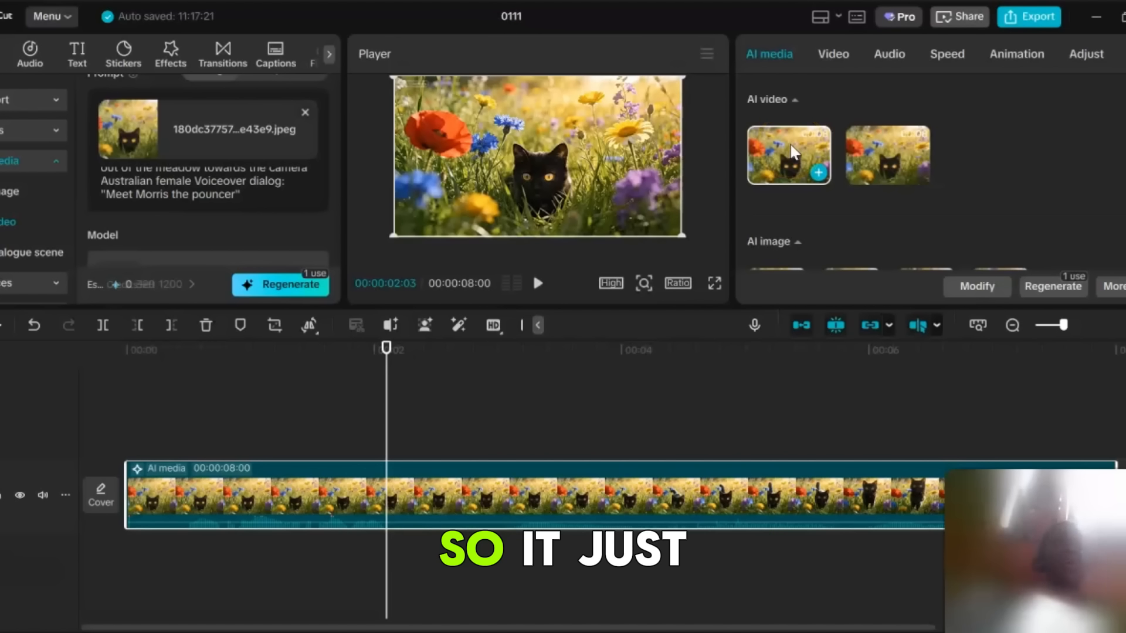